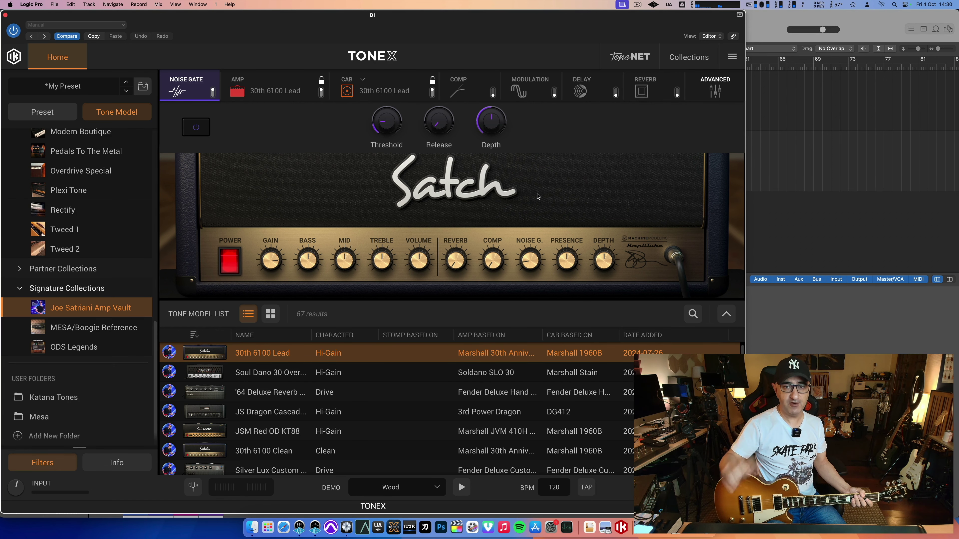
# Review the compressor and modulation settings, including the list of modulation types.
pyautogui.click(470, 87)
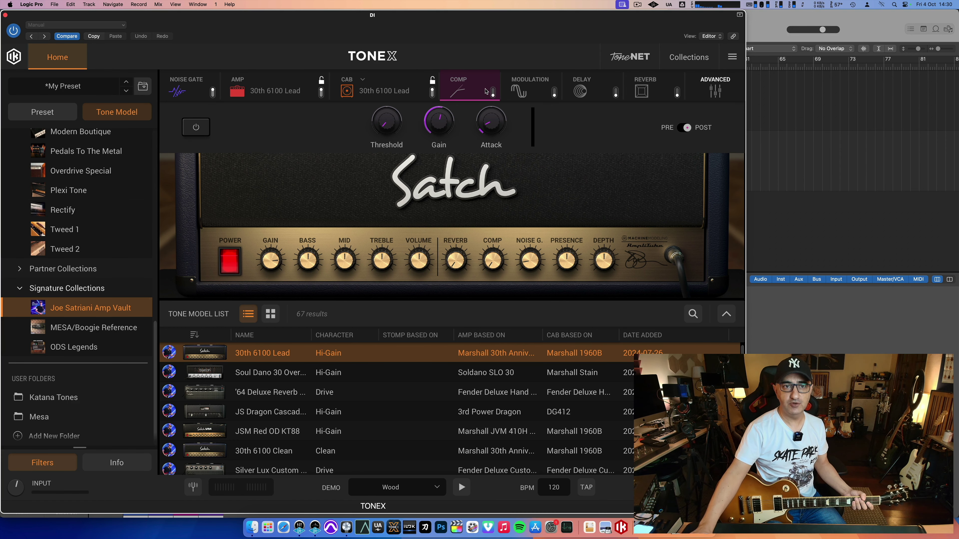
pyautogui.click(528, 91)
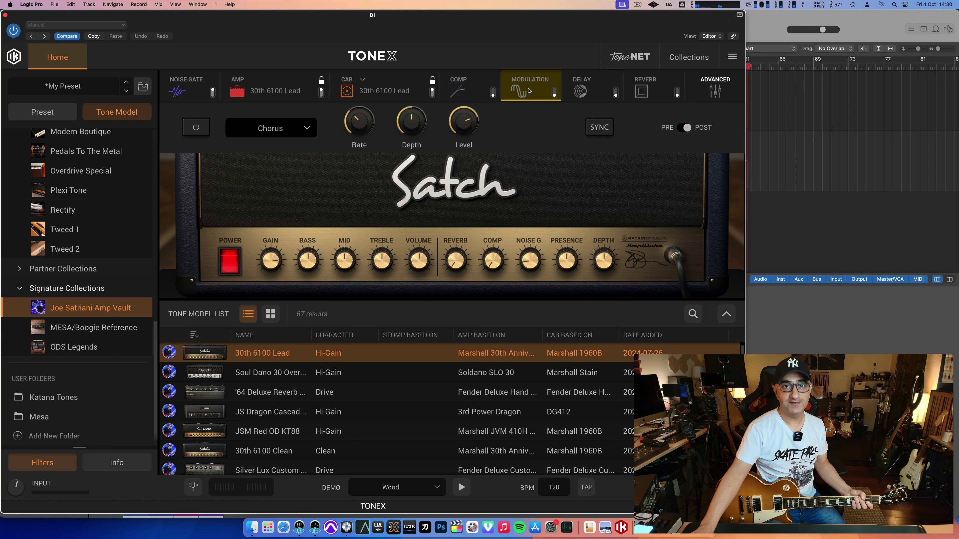
pyautogui.click(309, 128)
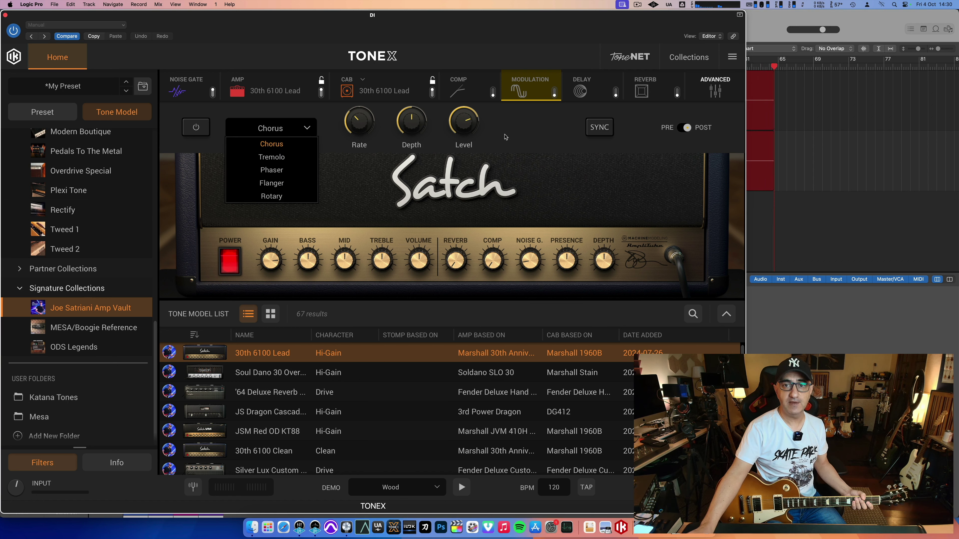
# Review the delay settings, trying Normal then Ping Pong and keeping the Digital type.
pyautogui.click(581, 88)
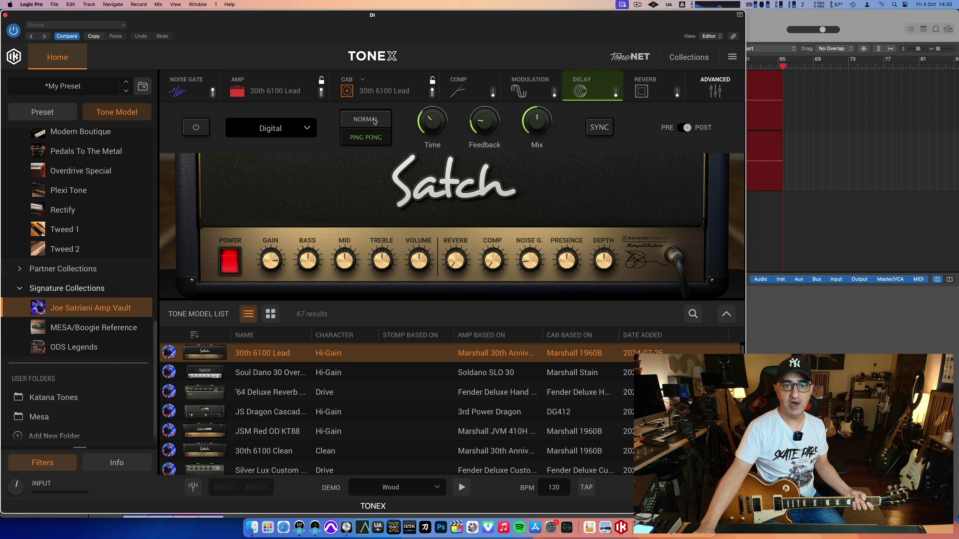
pyautogui.click(365, 119)
pyautogui.click(368, 138)
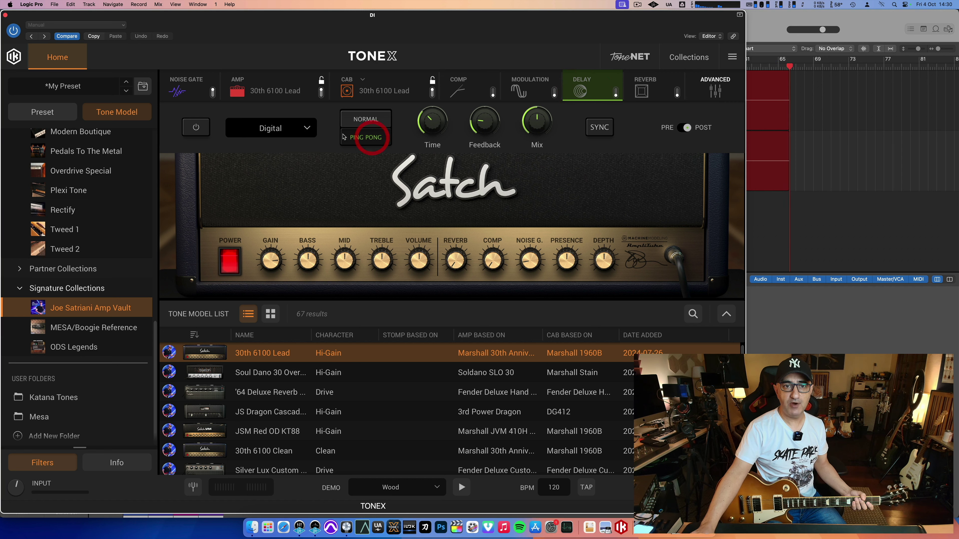
pyautogui.click(306, 128)
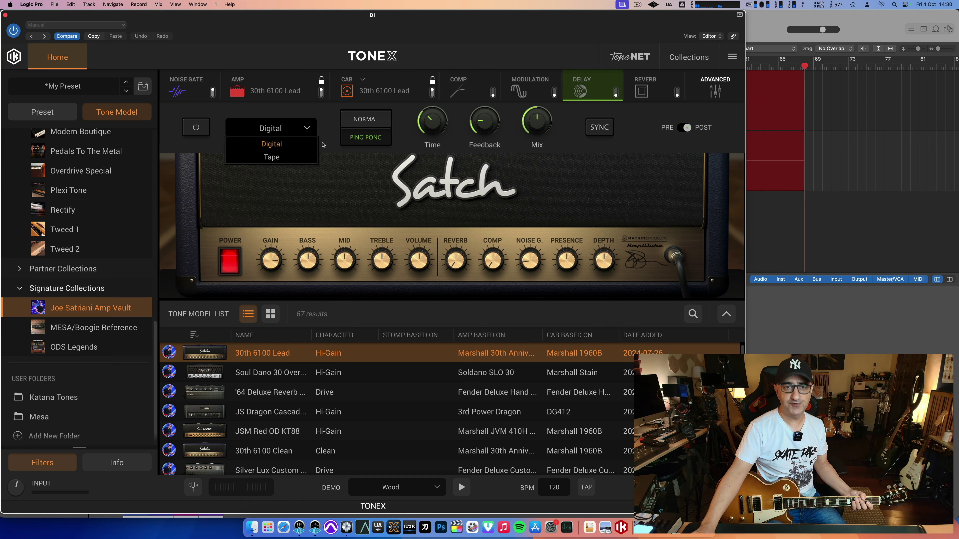
pyautogui.click(345, 156)
# Check the Room reverb type and the advanced amp settings, then return to reverb.
pyautogui.click(639, 91)
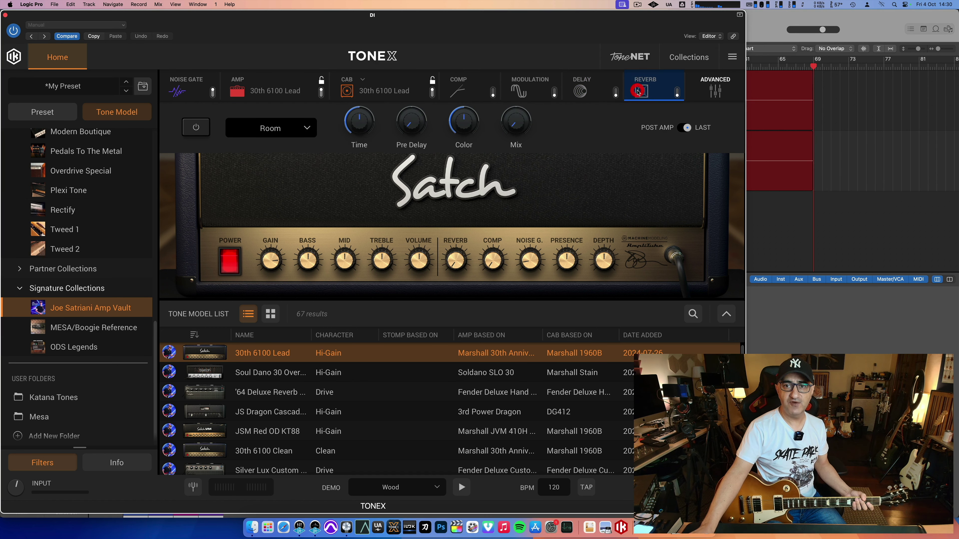
pyautogui.click(306, 128)
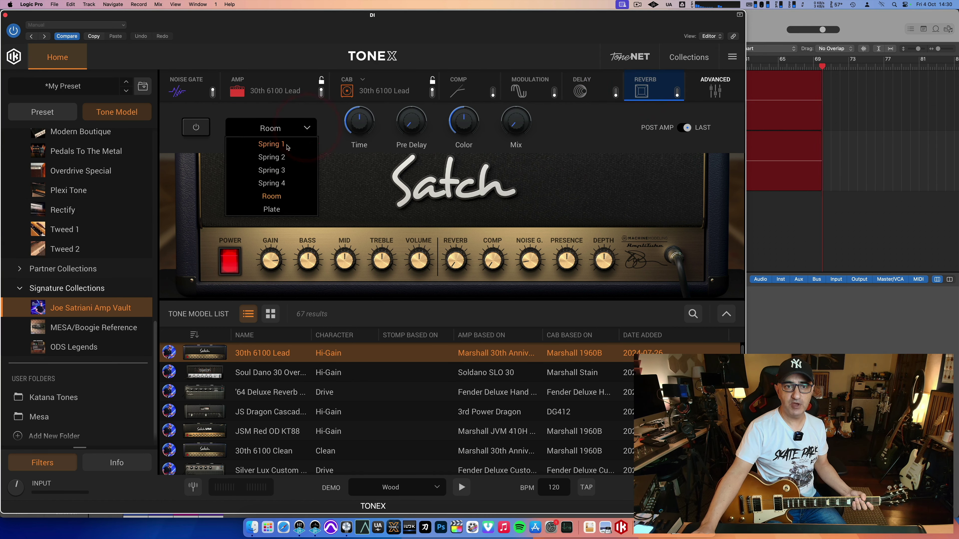
pyautogui.click(354, 179)
pyautogui.click(713, 93)
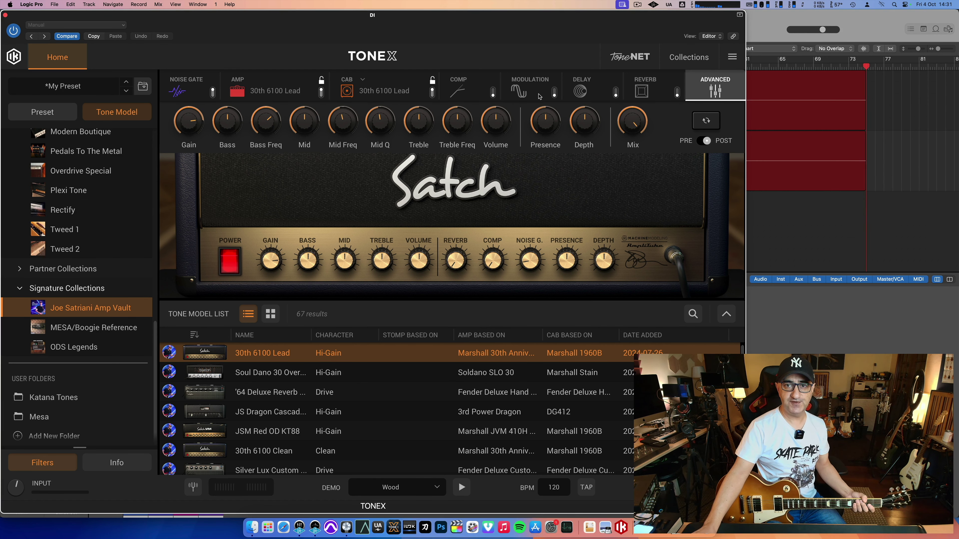
pyautogui.click(638, 89)
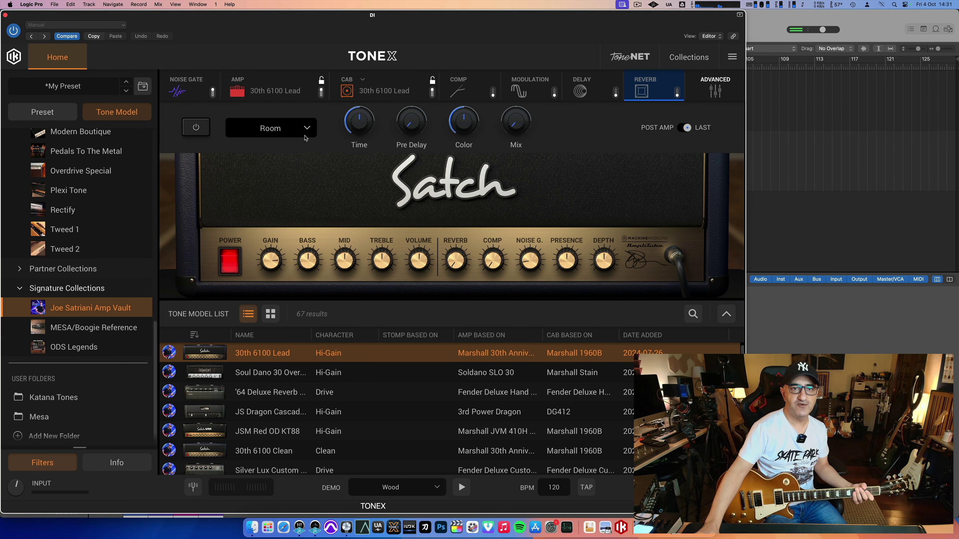
# Turn the reverb on with a higher mix and audition the Spring 1 and Spring 2 types.
pyautogui.click(200, 129)
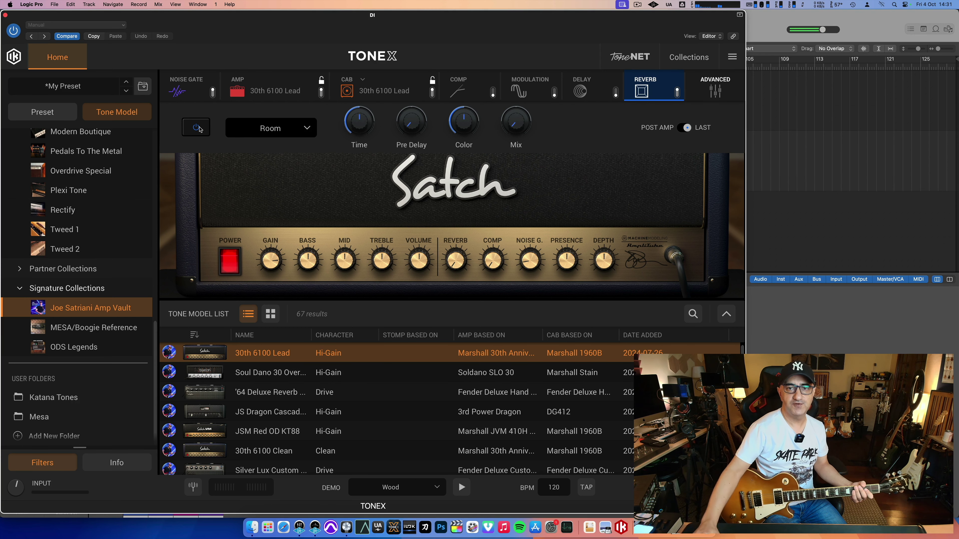
pyautogui.moveTo(521, 130); pyautogui.dragTo(522, 103)
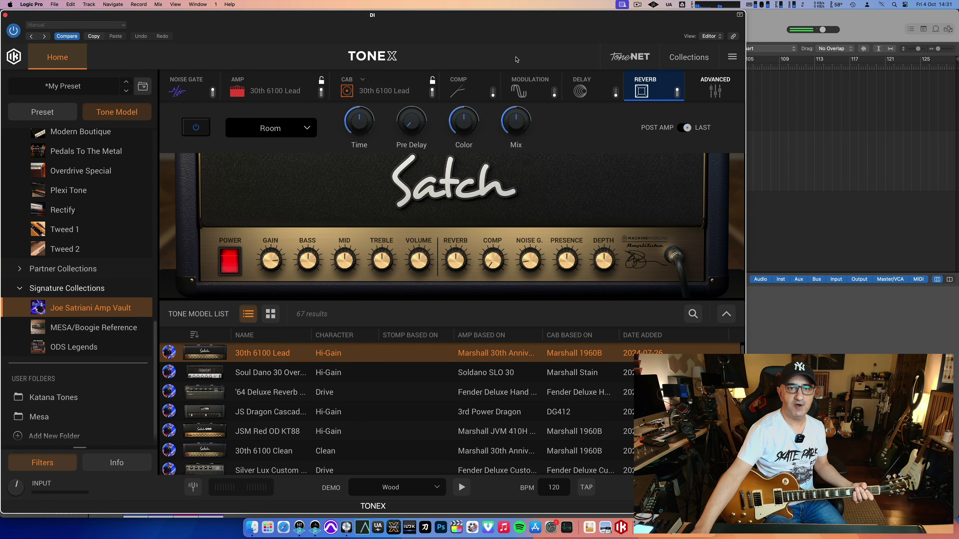
pyautogui.click(305, 133)
pyautogui.click(302, 146)
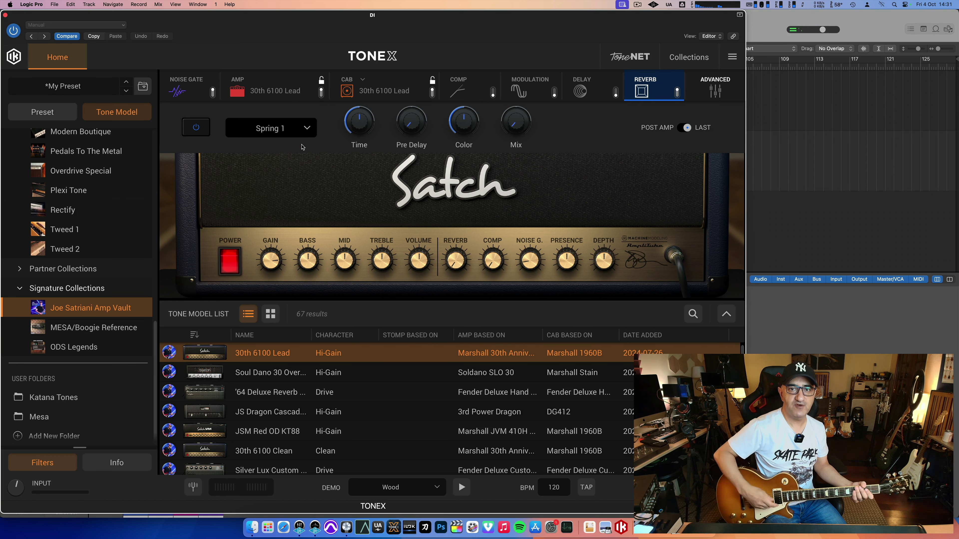
pyautogui.moveTo(525, 130); pyautogui.dragTo(525, 114)
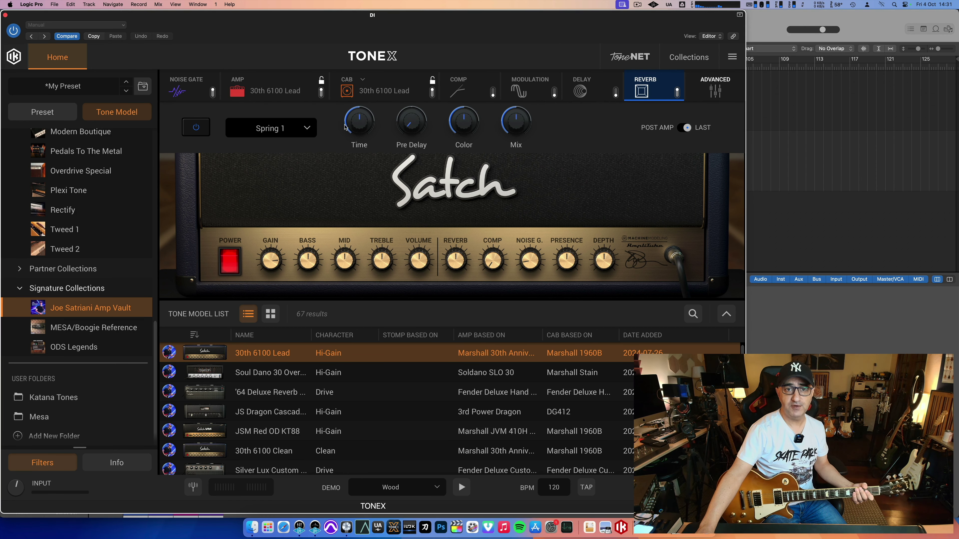
pyautogui.click(306, 129)
pyautogui.click(293, 145)
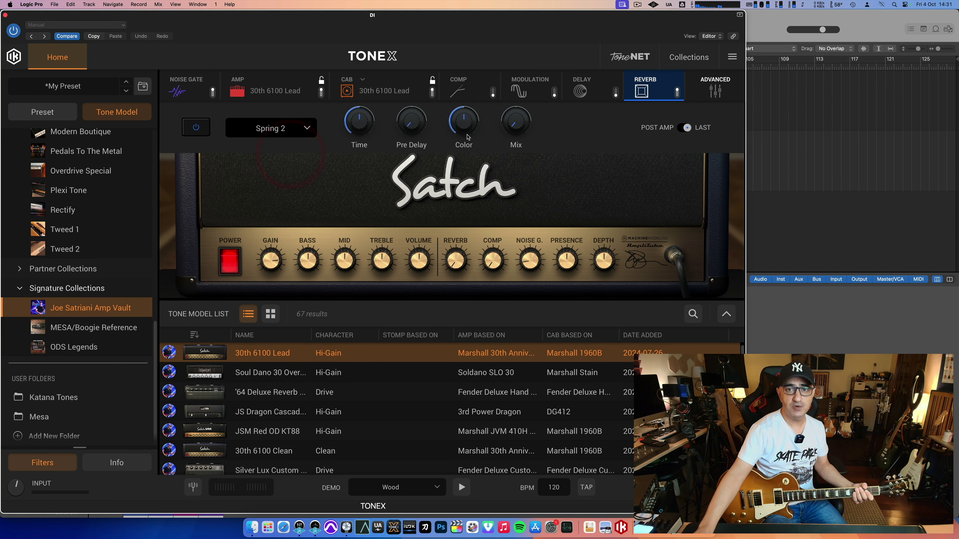
pyautogui.moveTo(514, 128); pyautogui.dragTo(541, 47)
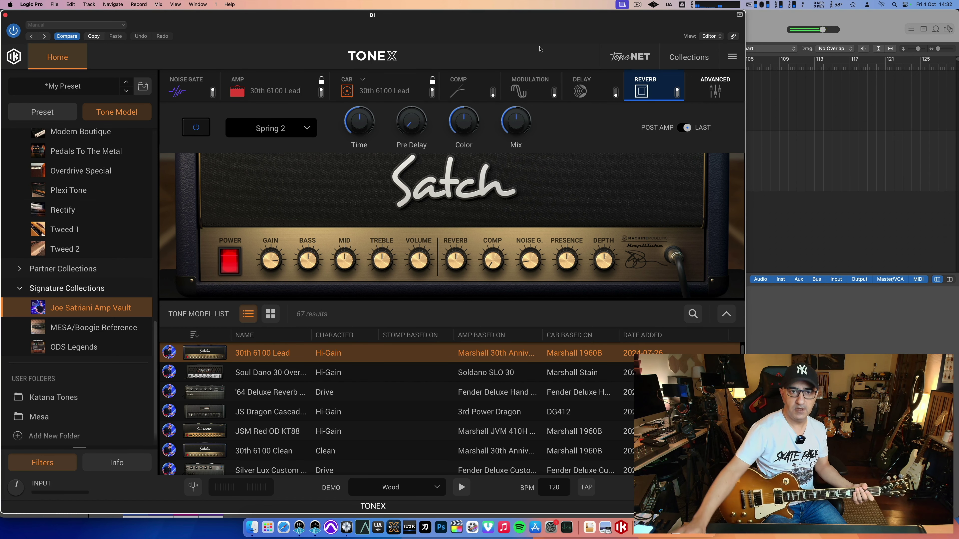
# Try Spring 3 and Spring 4, then return to Room with pre delay 170.0.
pyautogui.click(306, 128)
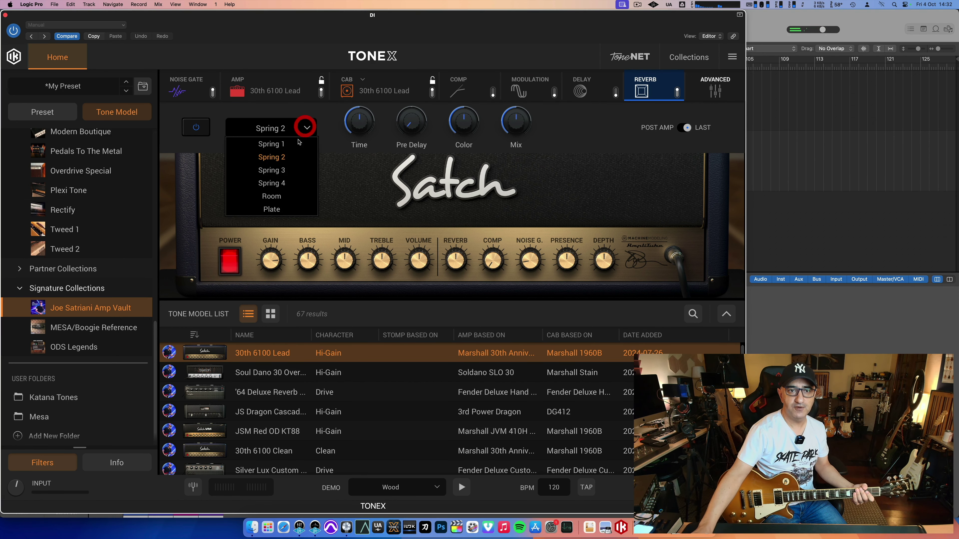
pyautogui.click(289, 166)
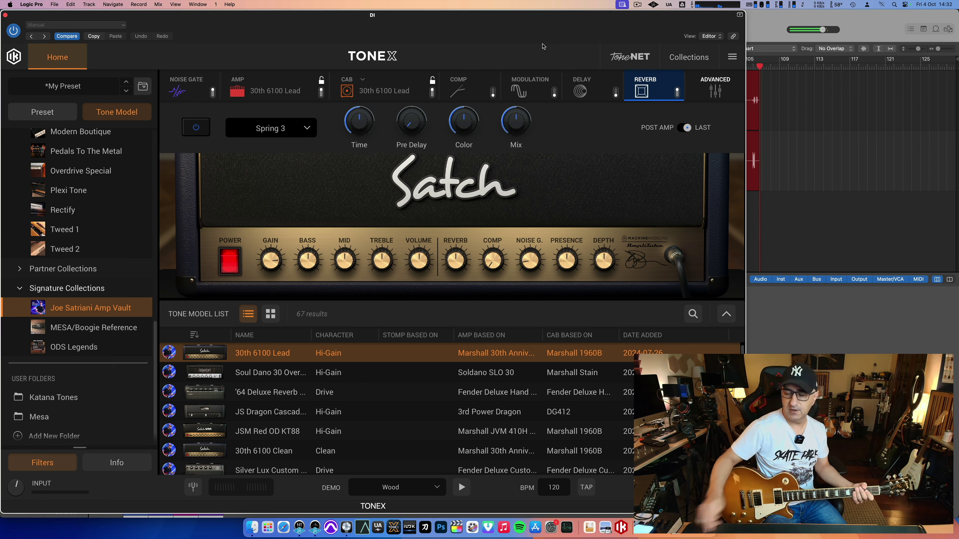
pyautogui.click(307, 127)
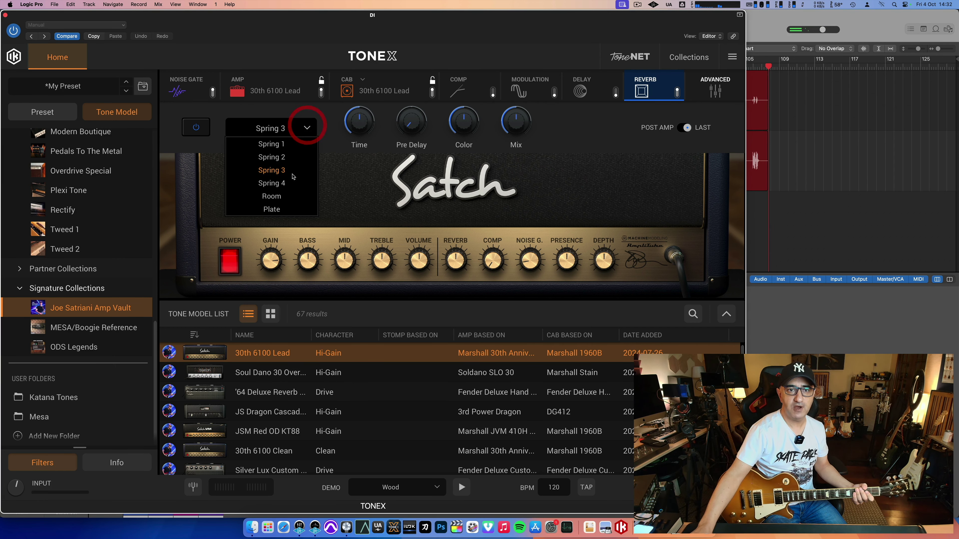
pyautogui.click(271, 183)
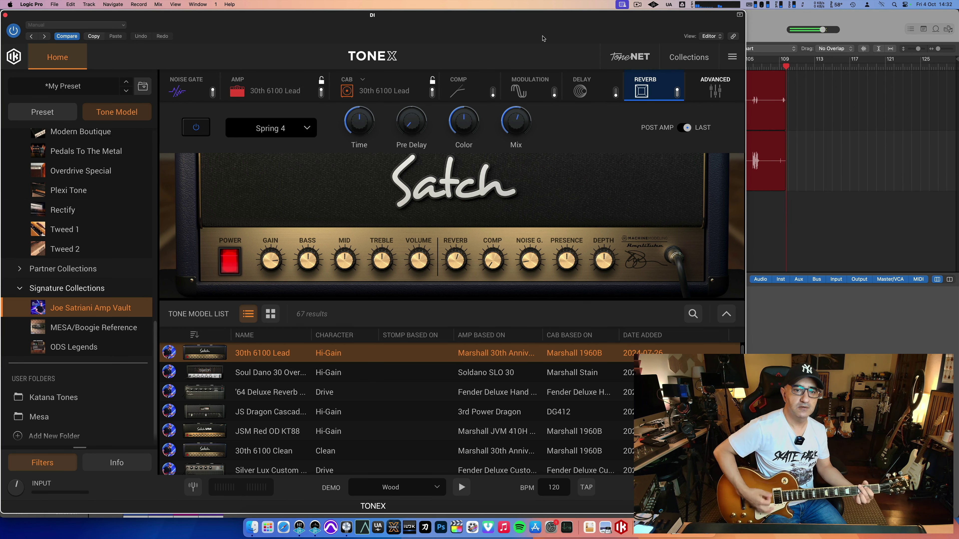
pyautogui.click(307, 127)
pyautogui.click(327, 189)
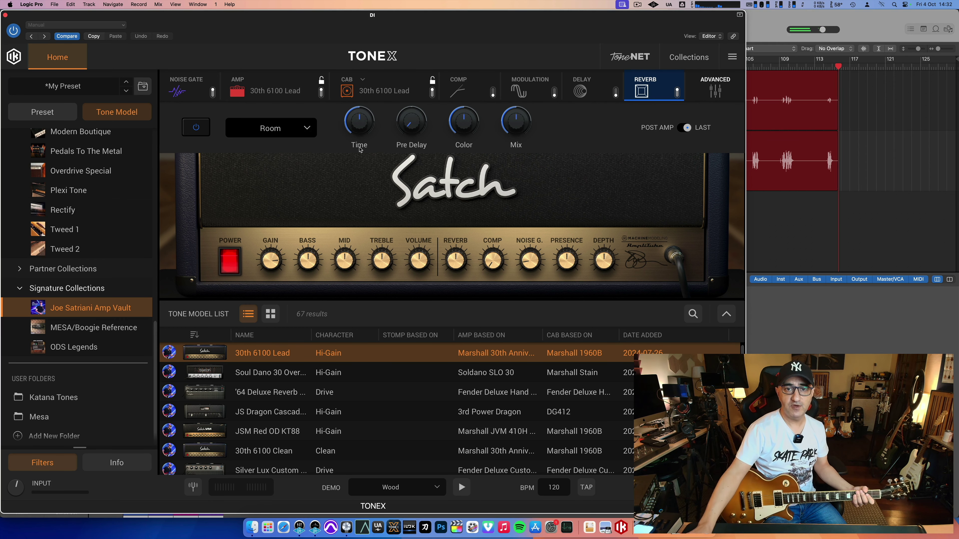
pyautogui.moveTo(411, 121); pyautogui.dragTo(416, 67)
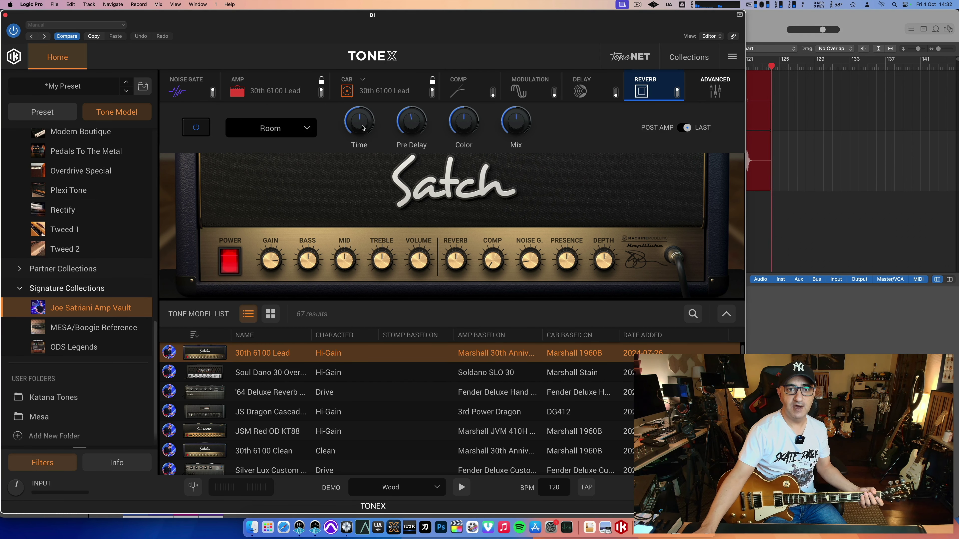
pyautogui.moveTo(516, 121)
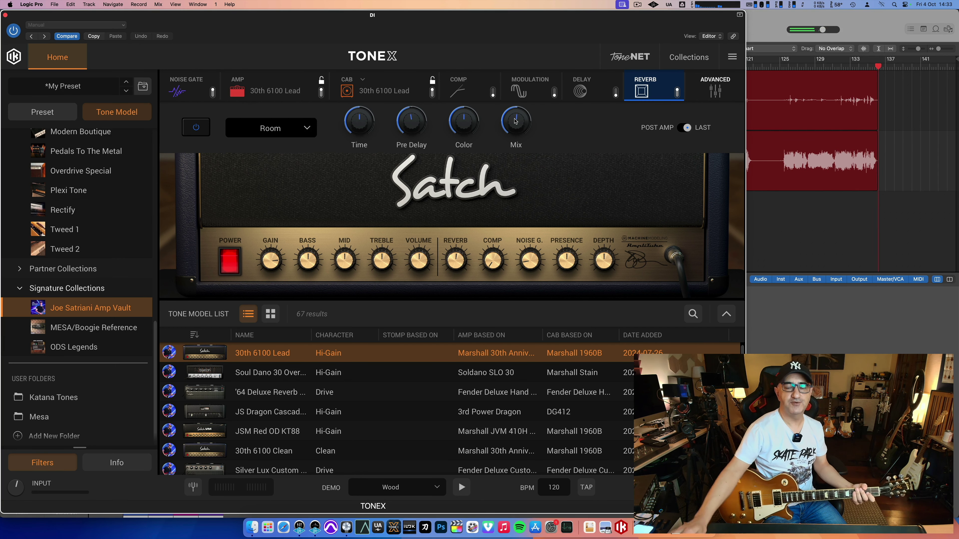
# Switch the reverb to Plate with mix about halfway and colour left at 0.
pyautogui.click(307, 127)
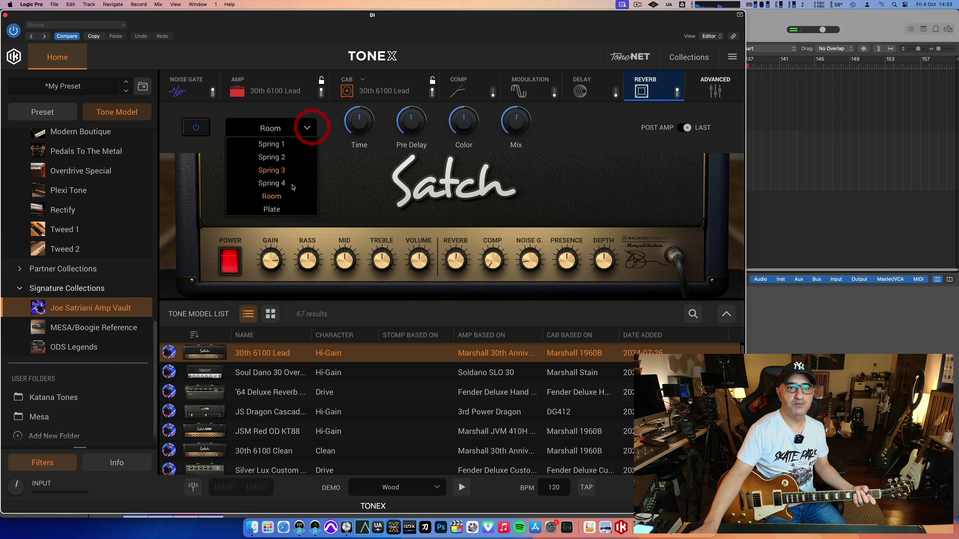
pyautogui.click(290, 209)
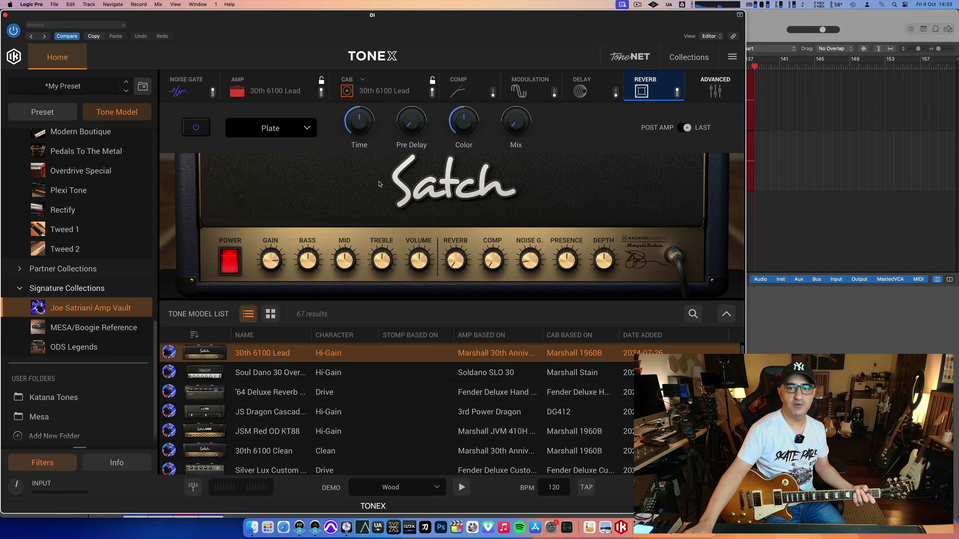
pyautogui.moveTo(510, 126); pyautogui.dragTo(514, 94)
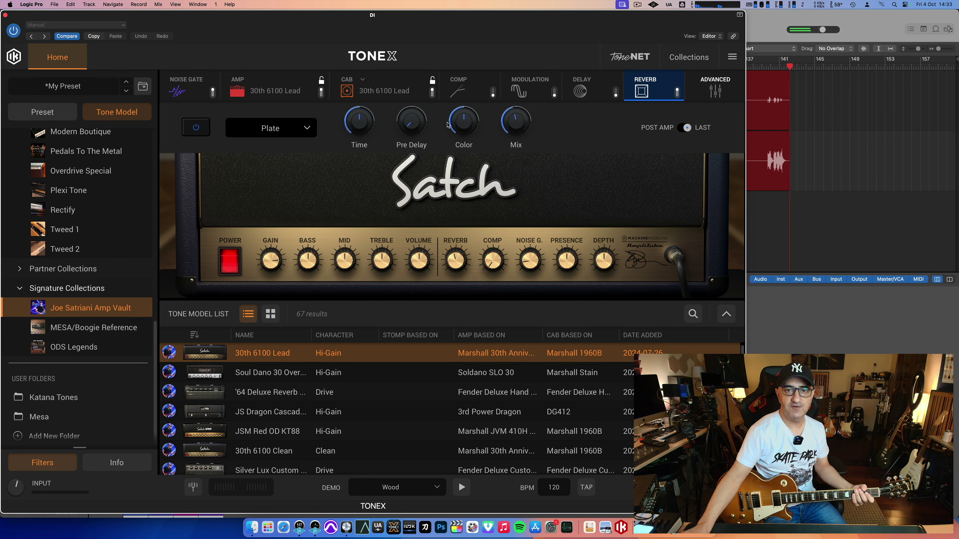
pyautogui.click(479, 41)
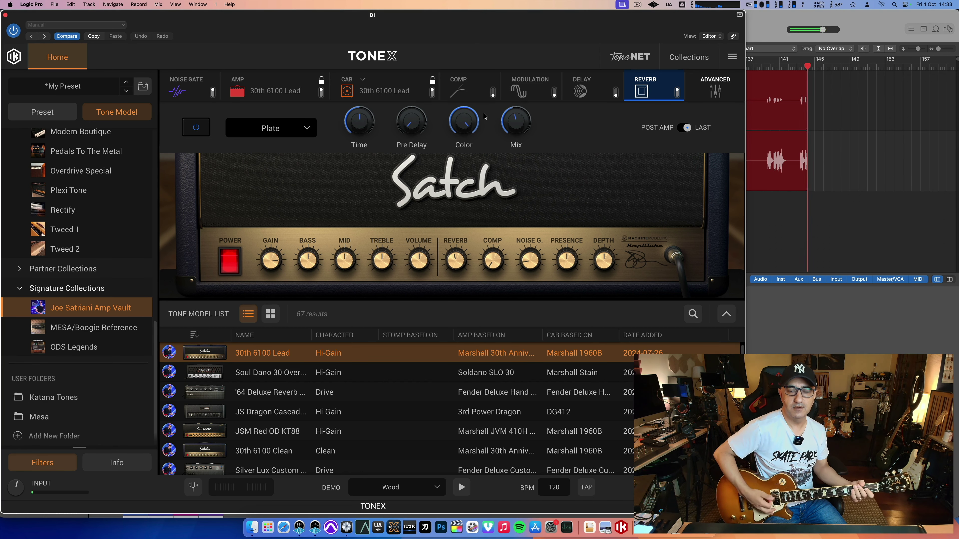
pyautogui.moveTo(464, 120); pyautogui.dragTo(496, 288)
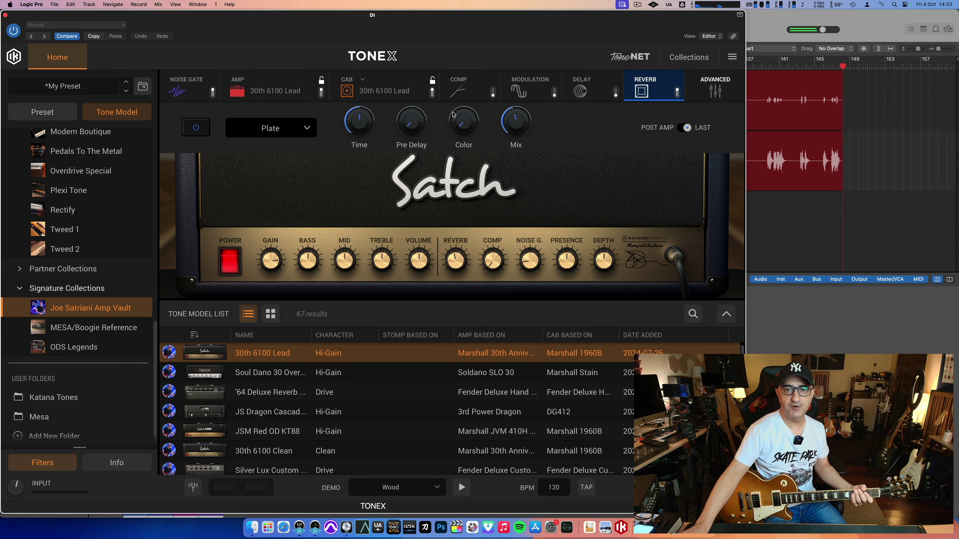
pyautogui.moveTo(464, 120); pyautogui.dragTo(483, 27)
# Lengthen the Plate reverb time to 7.5, then bring it down to 5.0.
pyautogui.moveTo(362, 116)
pyautogui.moveTo(362, 117); pyautogui.dragTo(383, 78)
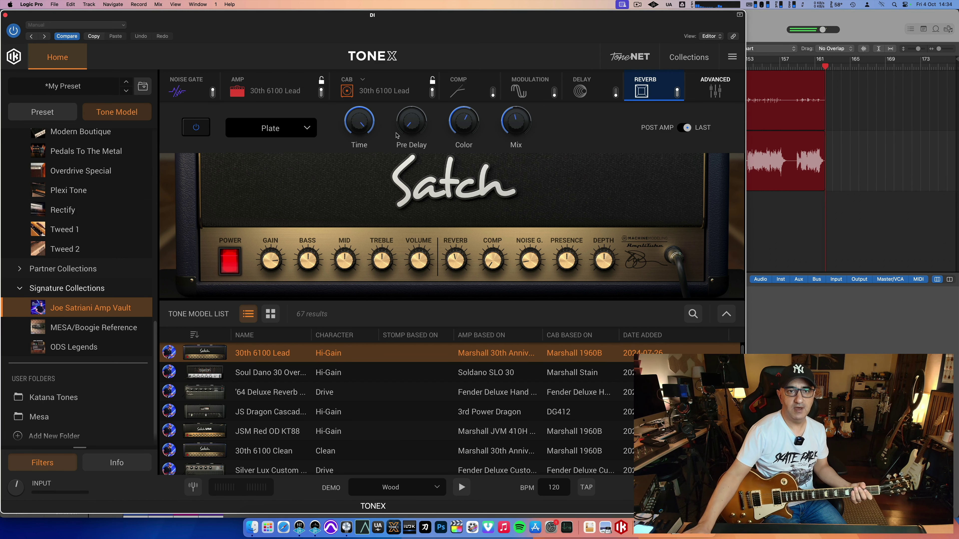
pyautogui.moveTo(372, 133); pyautogui.dragTo(364, 151)
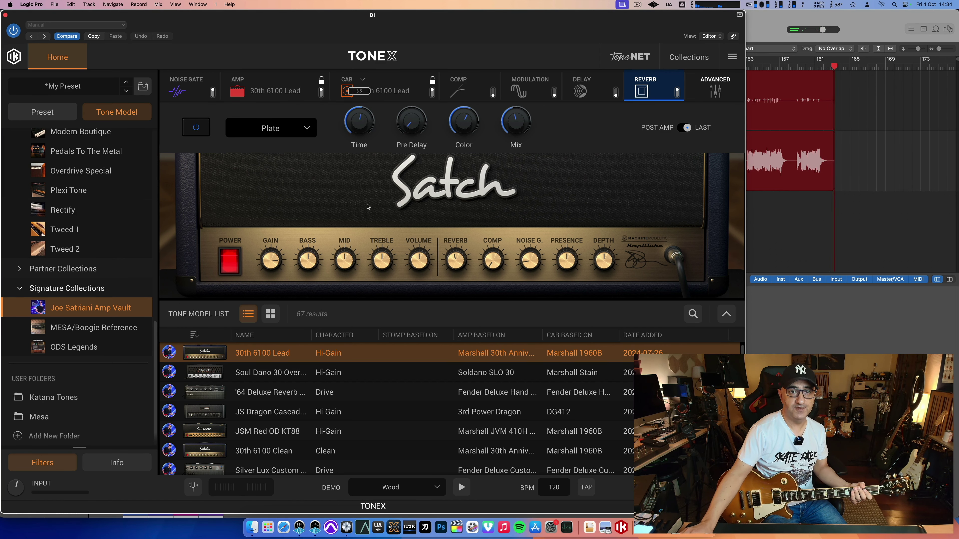
pyautogui.moveTo(368, 207); pyautogui.dragTo(369, 192)
# Fine-tune the Plate reverb to a mix of about 38 and a time of 5.5.
pyautogui.moveTo(516, 121); pyautogui.dragTo(529, 61)
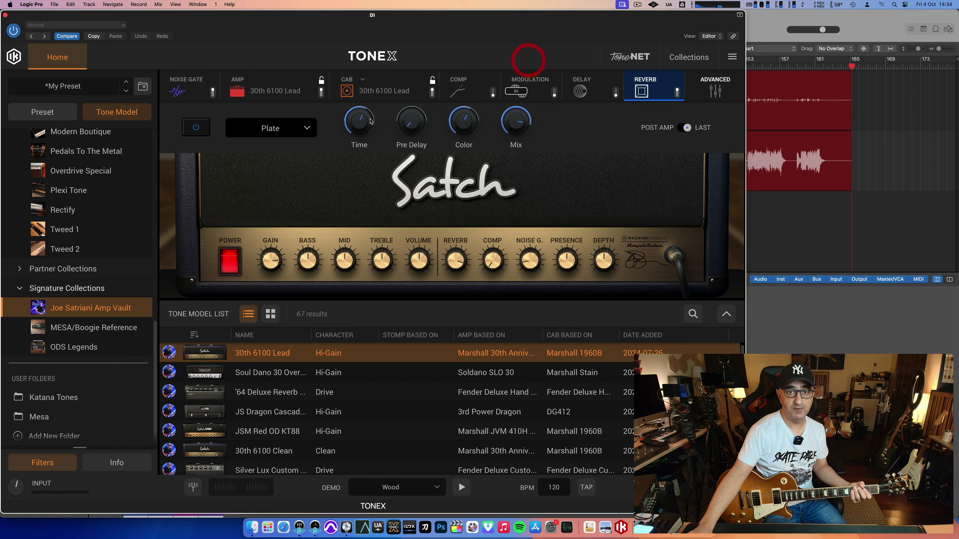
pyautogui.moveTo(359, 121); pyautogui.dragTo(364, 94)
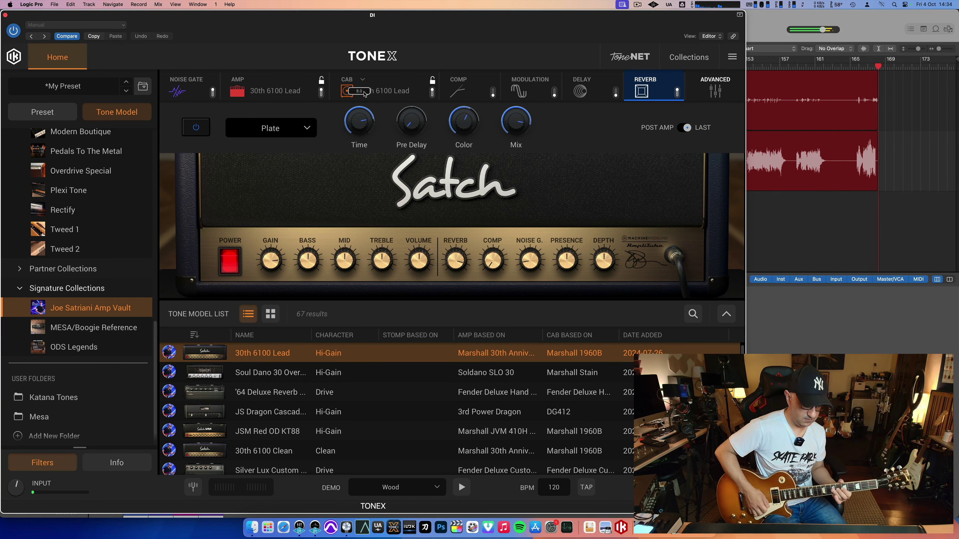
pyautogui.moveTo(365, 94); pyautogui.dragTo(361, 147)
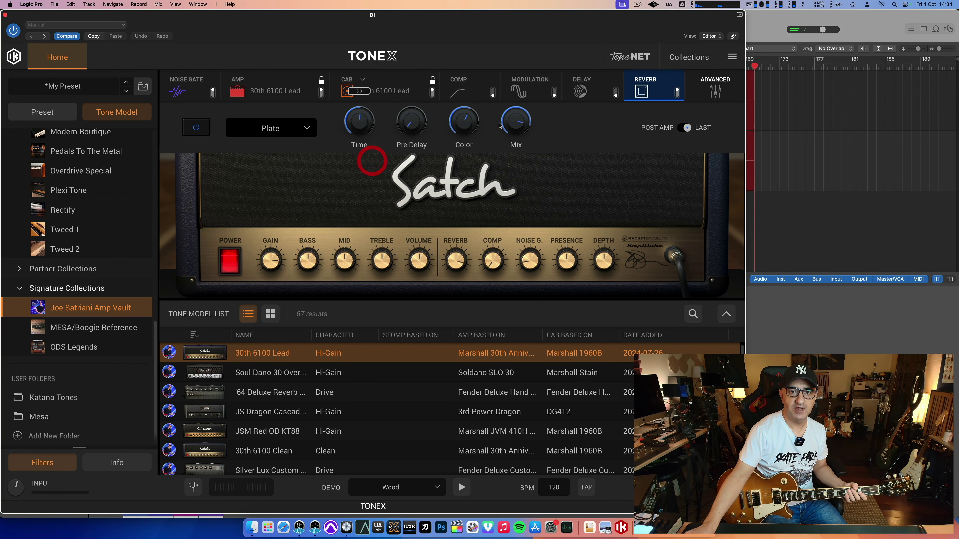
pyautogui.moveTo(516, 125); pyautogui.dragTo(510, 179)
pyautogui.moveTo(515, 135); pyautogui.dragTo(515, 153)
pyautogui.click(514, 158)
pyautogui.click(363, 128)
pyautogui.moveTo(363, 129); pyautogui.dragTo(364, 124)
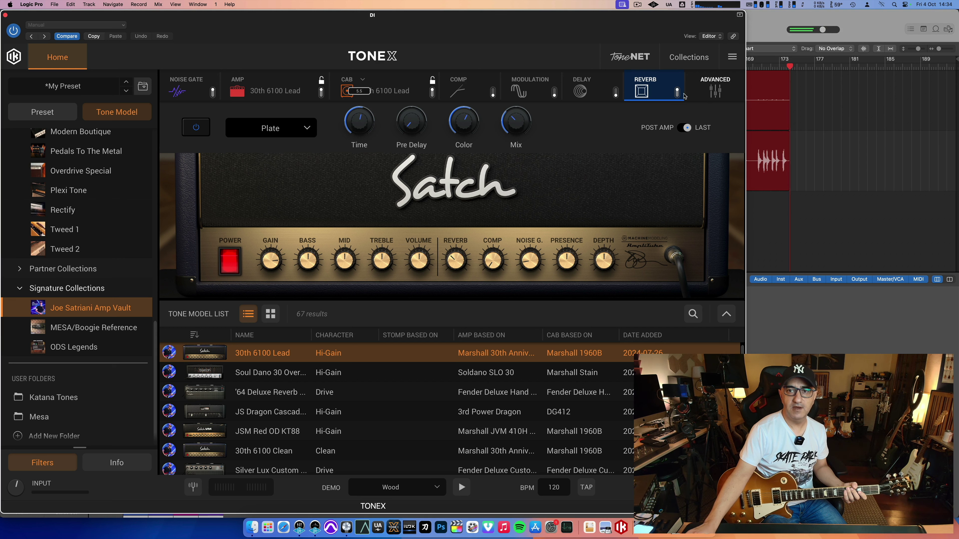
# Switch the delay on and try it pre amp before returning it post amp.
pyautogui.click(581, 90)
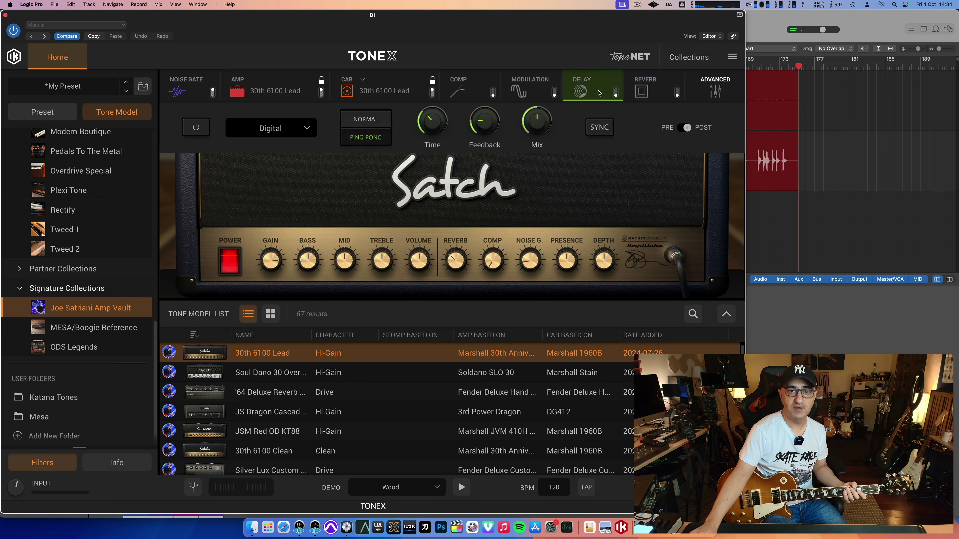
pyautogui.click(197, 128)
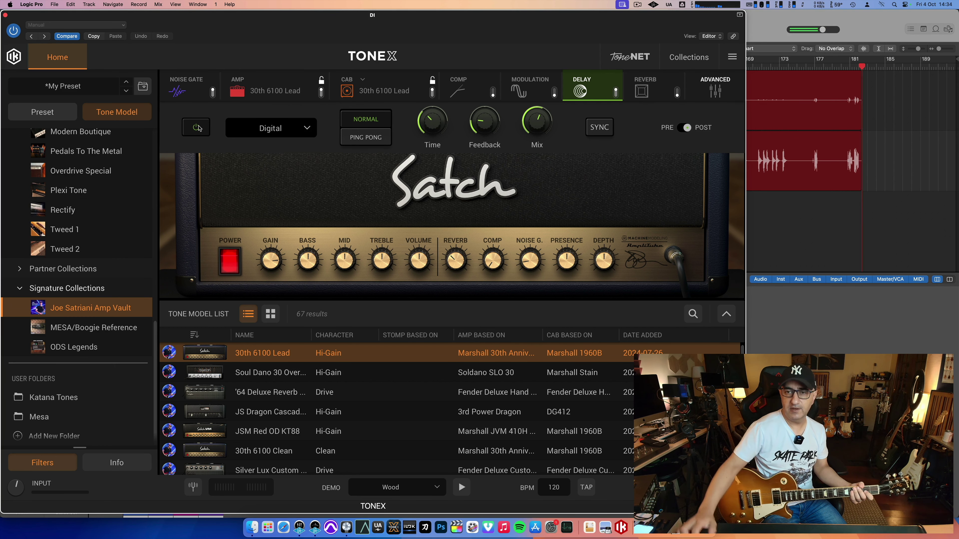
pyautogui.click(680, 131)
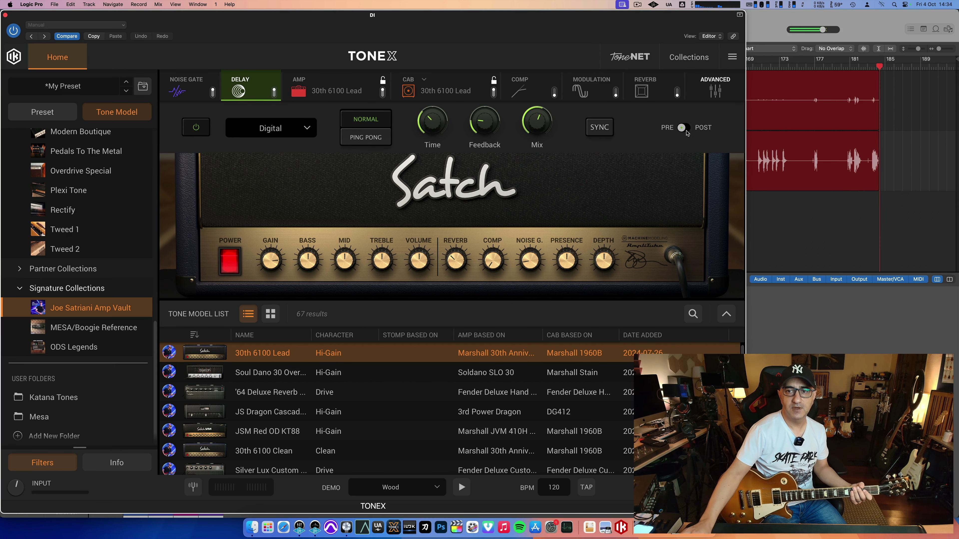
pyautogui.click(685, 130)
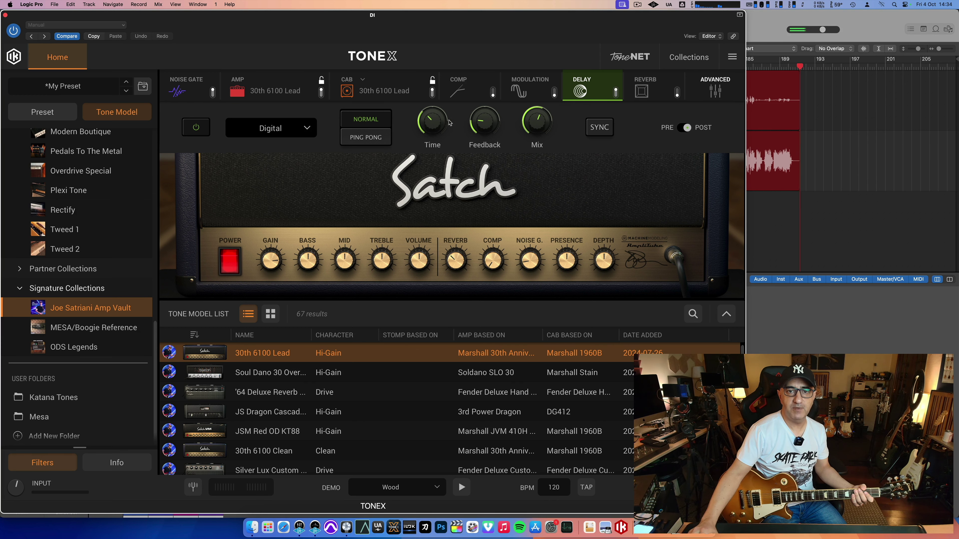
# Set the delay time to 370, try ping-pong at 540, then change the type to Tape.
pyautogui.moveTo(436, 122)
pyautogui.moveTo(436, 122); pyautogui.dragTo(444, 110)
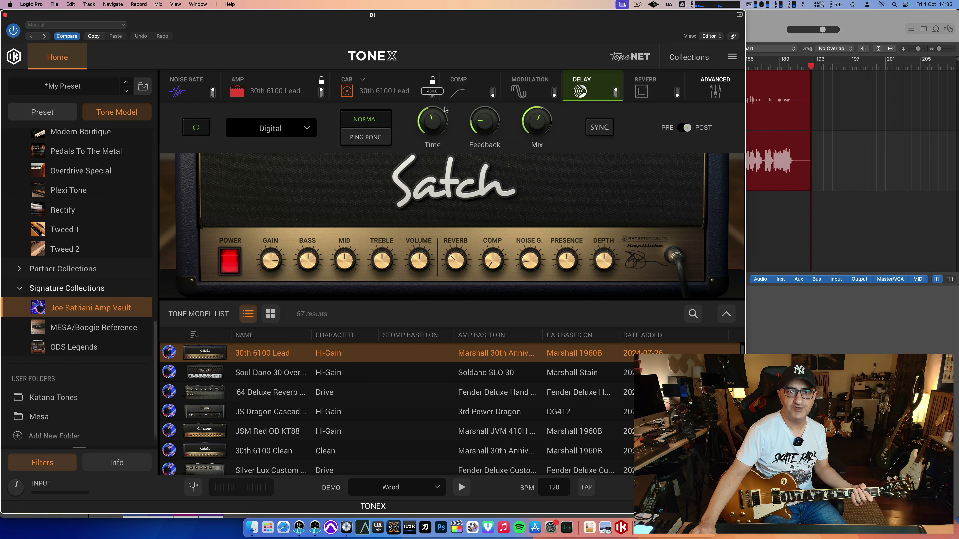
pyautogui.click(365, 137)
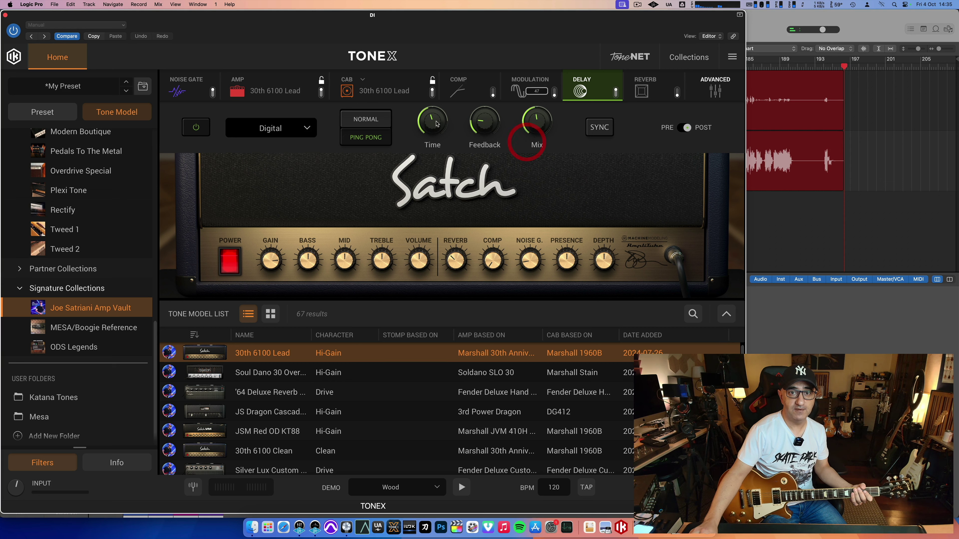
pyautogui.moveTo(436, 124); pyautogui.dragTo(448, 108)
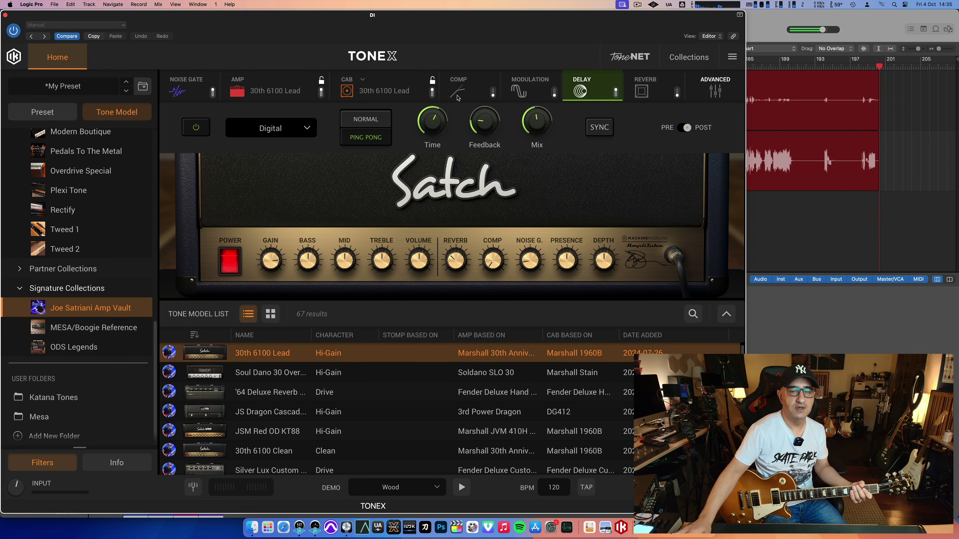
pyautogui.click(312, 129)
pyautogui.click(299, 154)
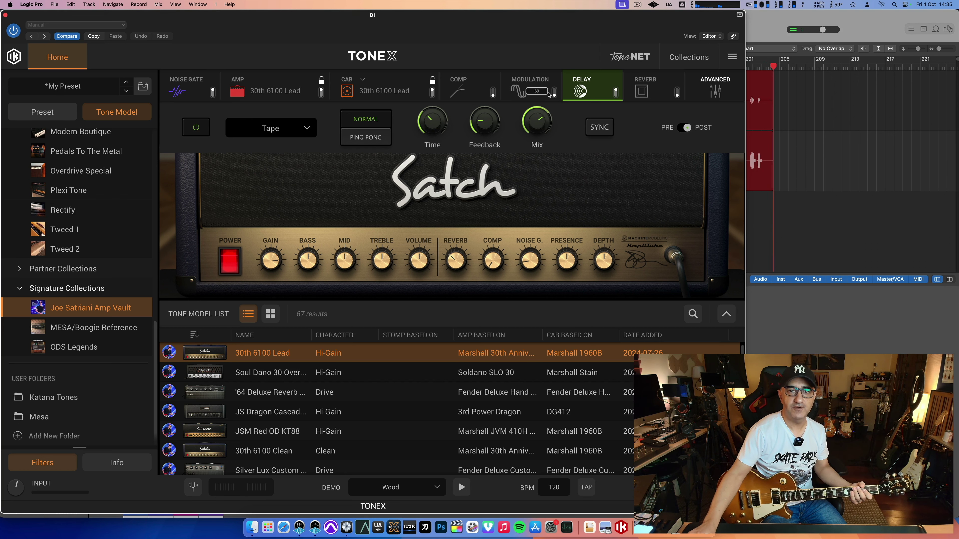
# Raise the Tape delay mix, set Ping Pong mode, and shorten the time to 270.
pyautogui.moveTo(533, 124); pyautogui.dragTo(549, 95)
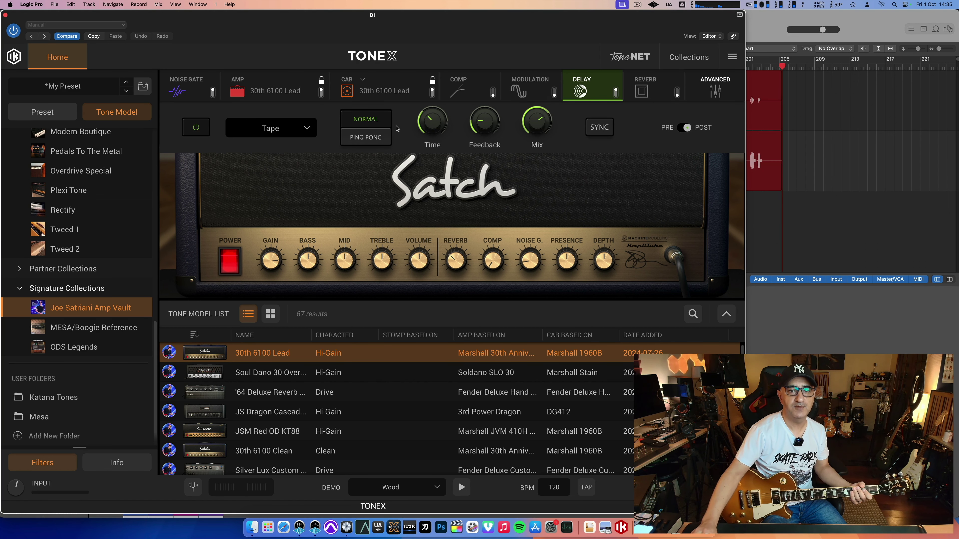
pyautogui.click(379, 137)
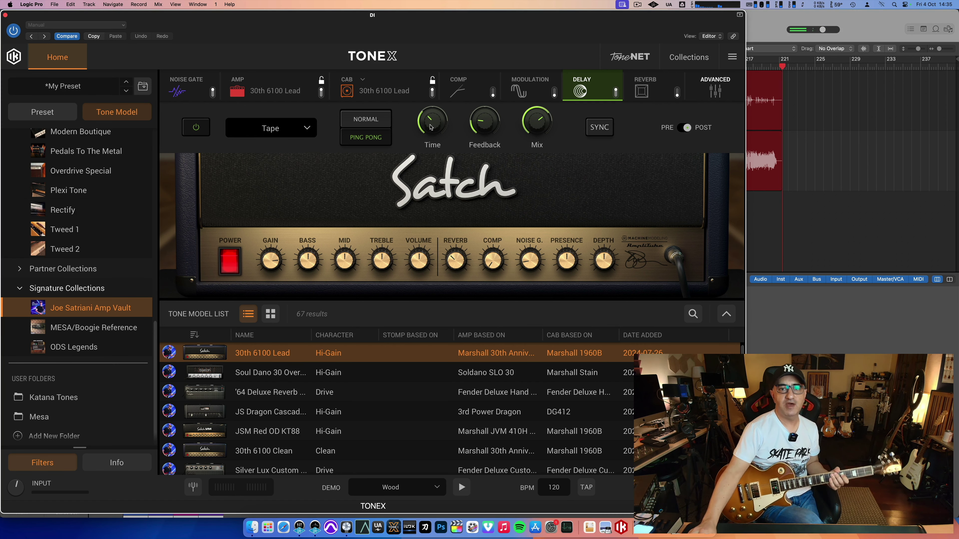
pyautogui.moveTo(437, 124); pyautogui.dragTo(437, 128)
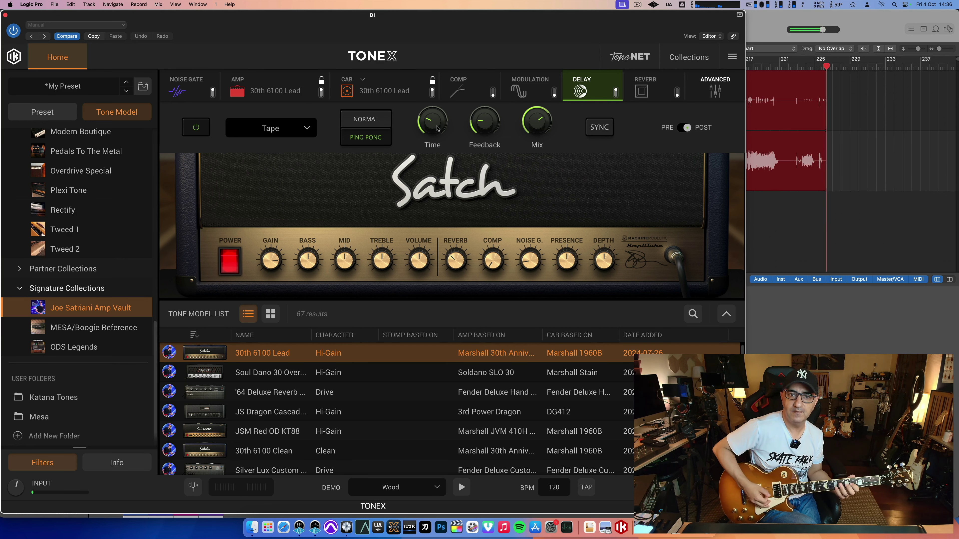
# Return the delay to Digital with a shorter time, feedback 0 and a high mix.
pyautogui.click(307, 128)
pyautogui.click(308, 129)
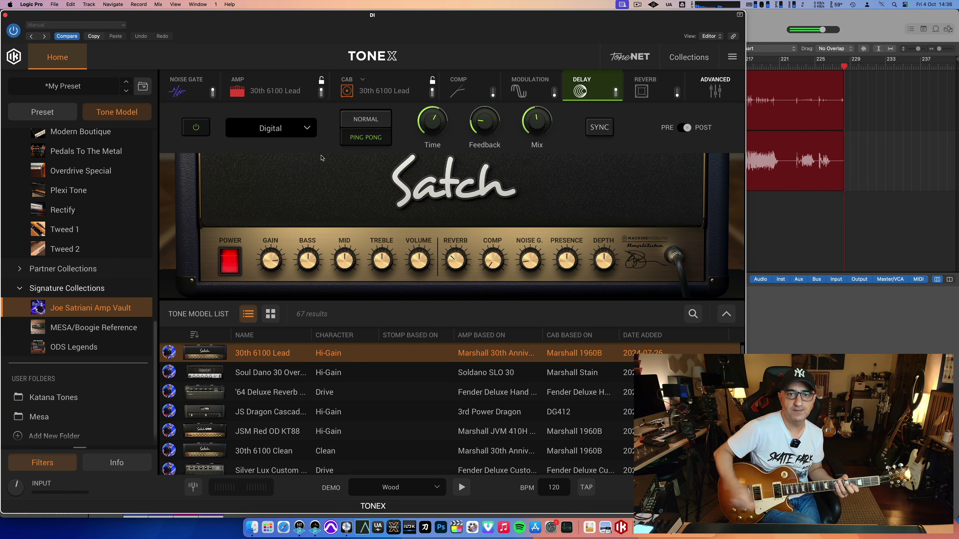
pyautogui.moveTo(433, 121); pyautogui.dragTo(432, 167)
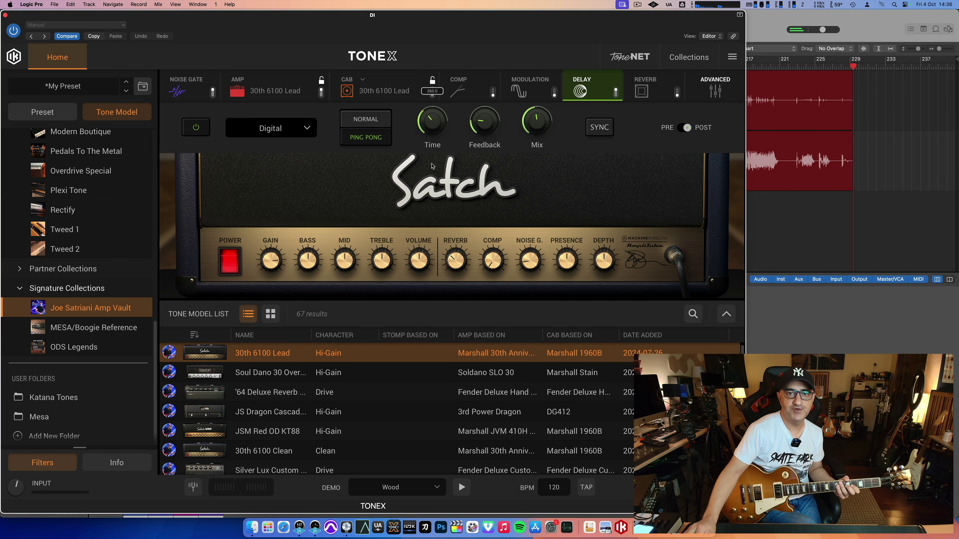
pyautogui.moveTo(484, 121); pyautogui.dragTo(489, 170)
pyautogui.moveTo(537, 121); pyautogui.dragTo(531, 165)
pyautogui.click(489, 116)
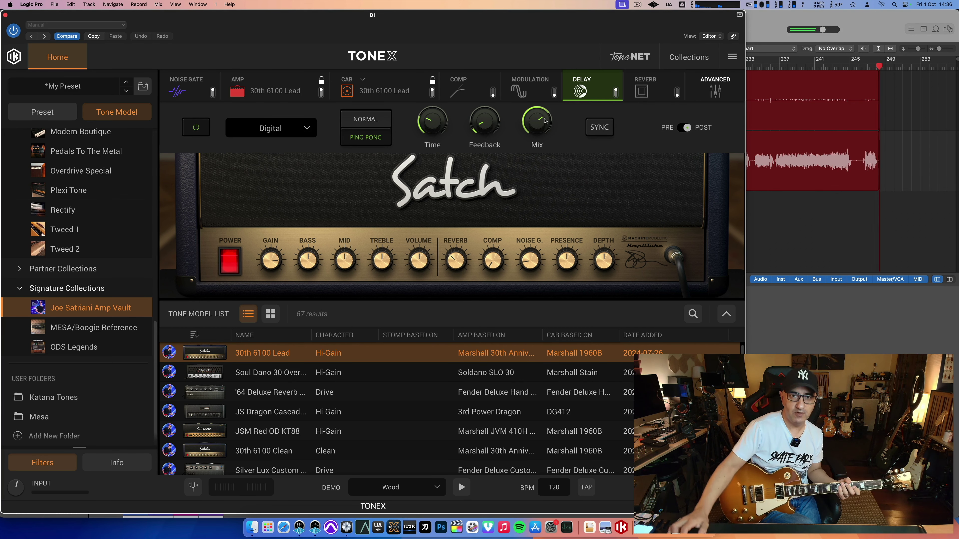
# Set the delay feedback to 14 and the mix to 50.
pyautogui.press('space')
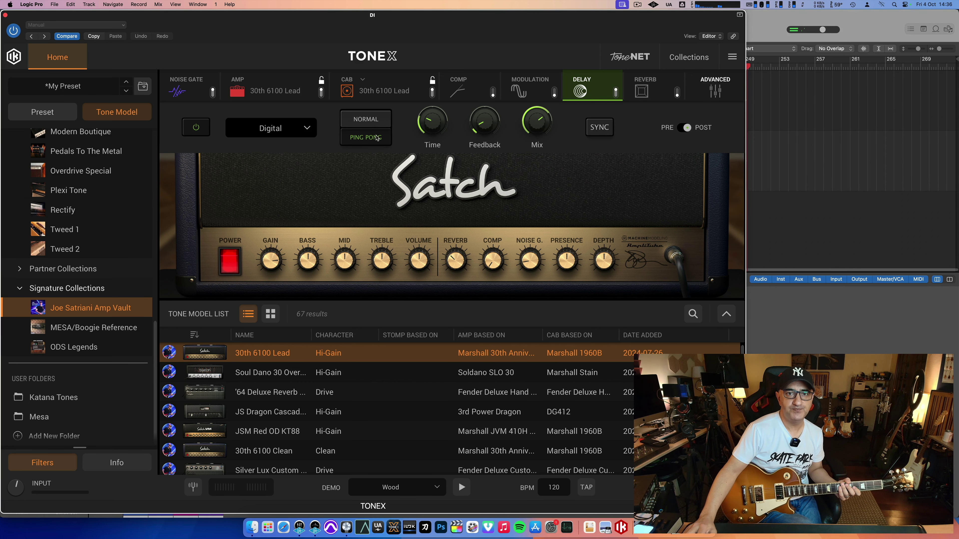
pyautogui.moveTo(485, 117); pyautogui.dragTo(485, 113)
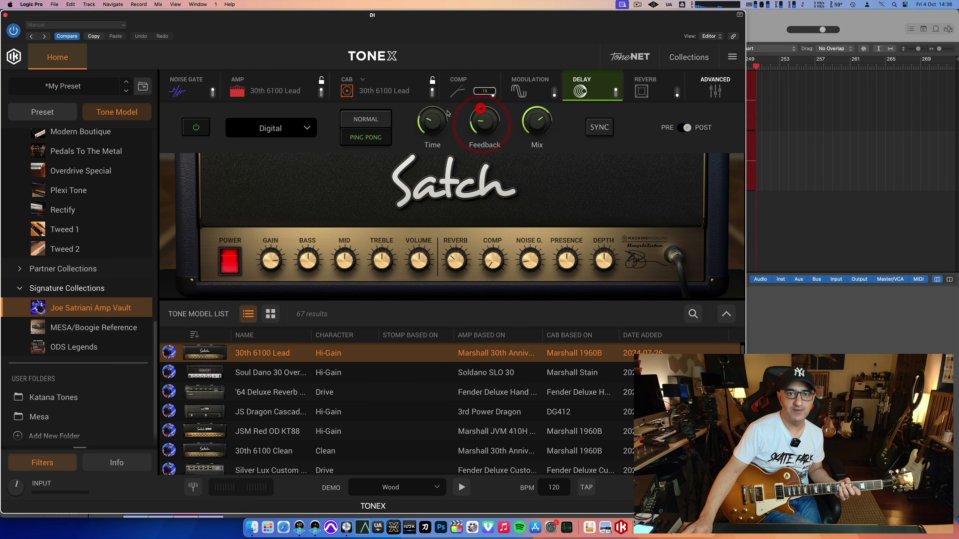
pyautogui.click(474, 60)
pyautogui.click(536, 127)
pyautogui.moveTo(541, 120); pyautogui.dragTo(541, 144)
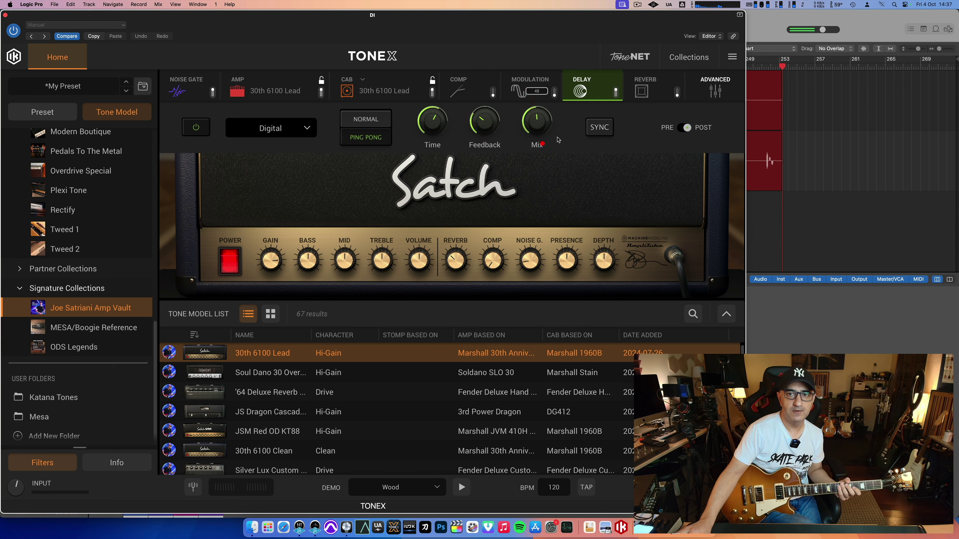
# Close the delay and reverb panels, then enable the reverb block in the signal chain.
pyautogui.click(542, 144)
pyautogui.click(642, 90)
pyautogui.click(678, 91)
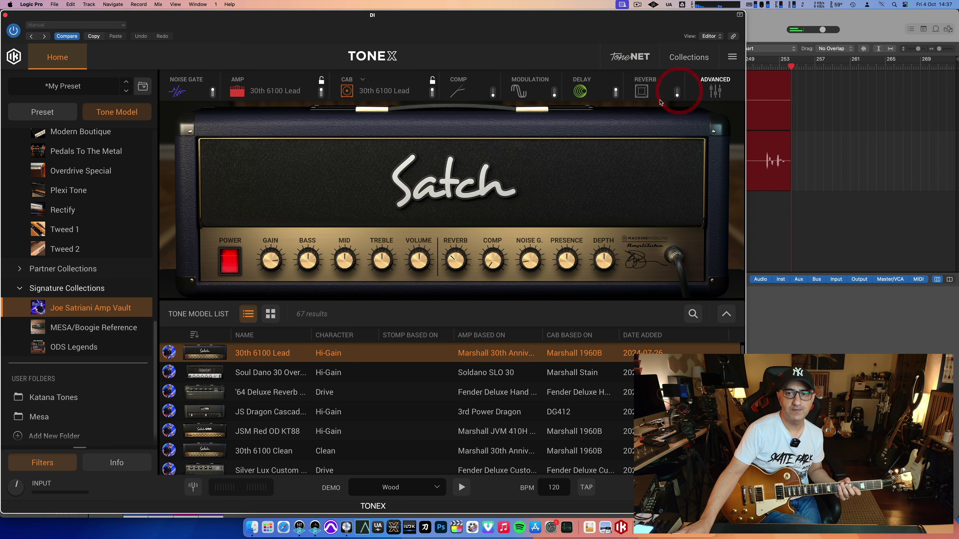
pyautogui.click(678, 92)
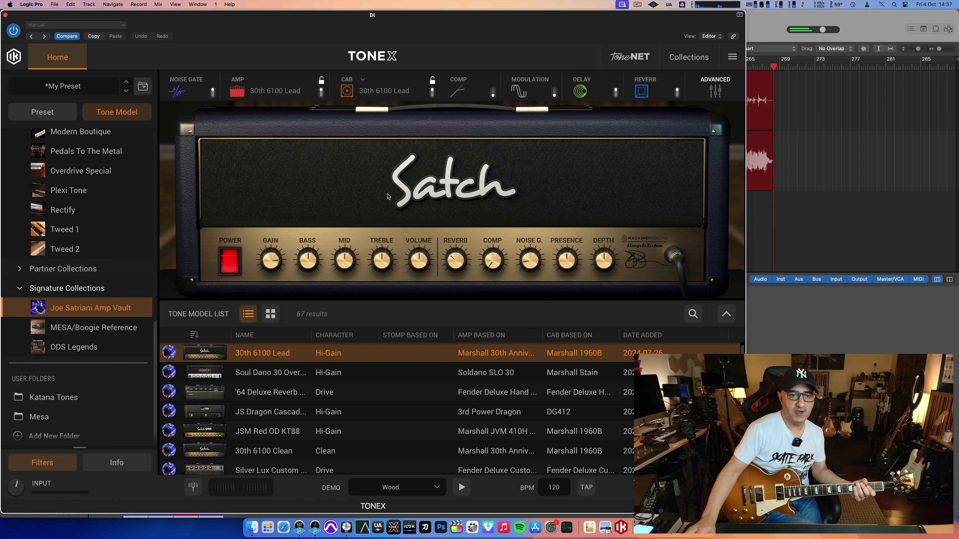
# Audition the Soul Dano, 30th 6100 Clean, Silver Lux and JS 5153s EL34 amp models.
pyautogui.click(295, 372)
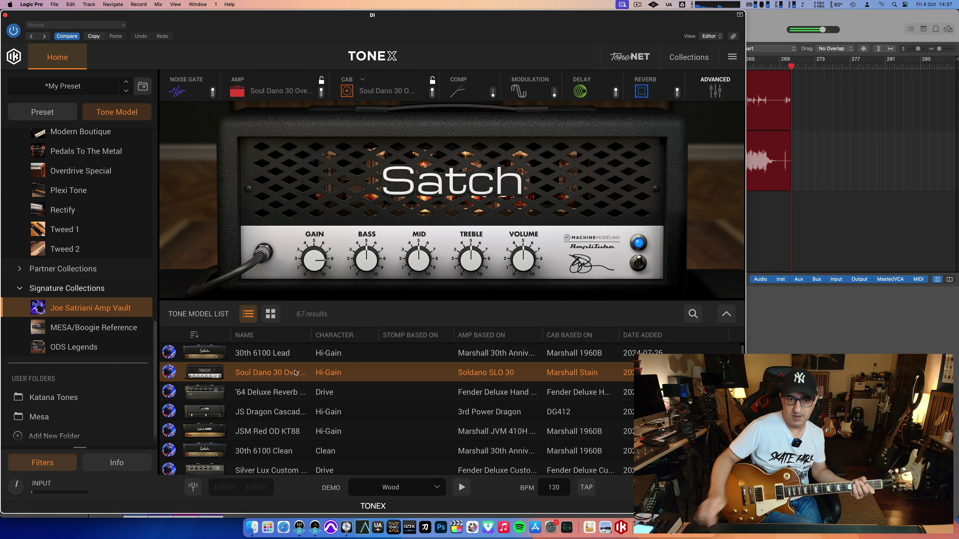
pyautogui.scroll(-3, 310, 396)
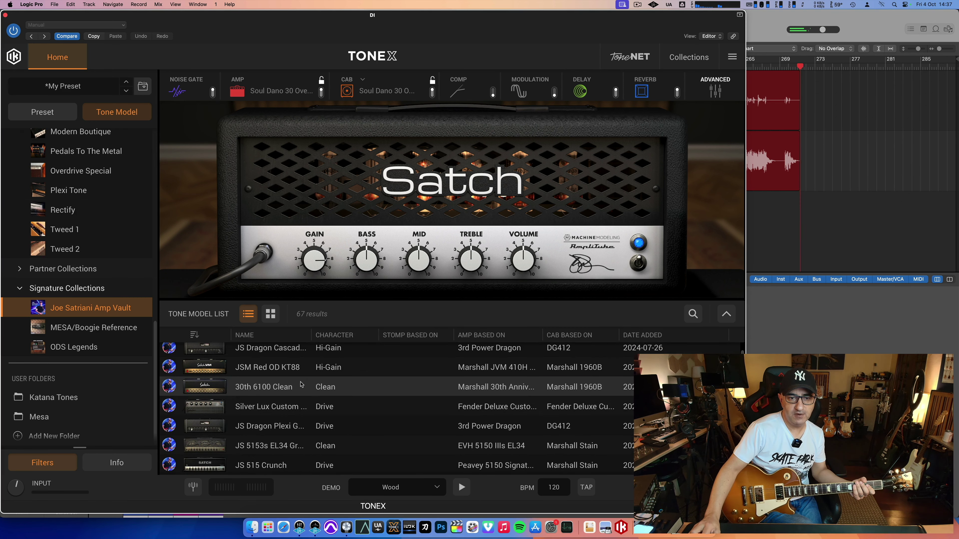
pyautogui.click(302, 385)
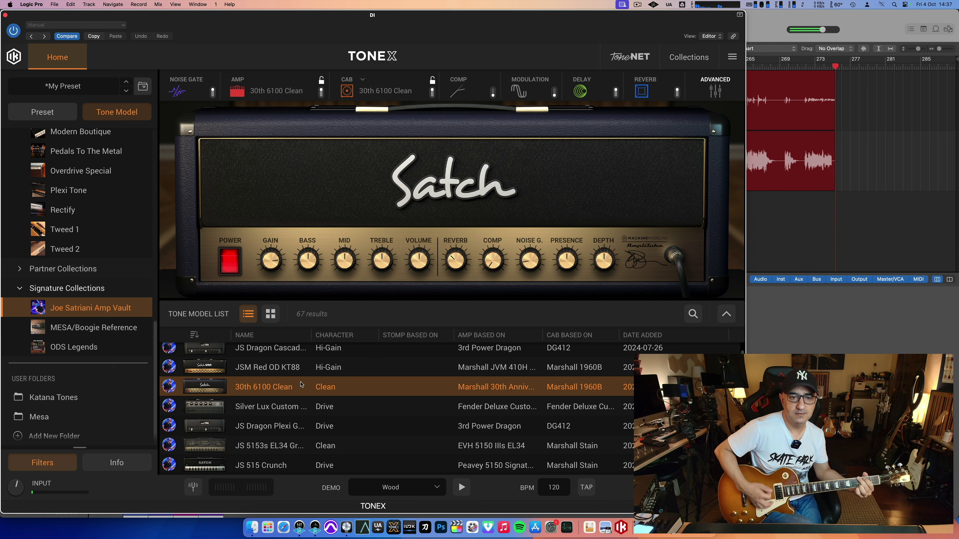
pyautogui.click(295, 411)
pyautogui.click(292, 446)
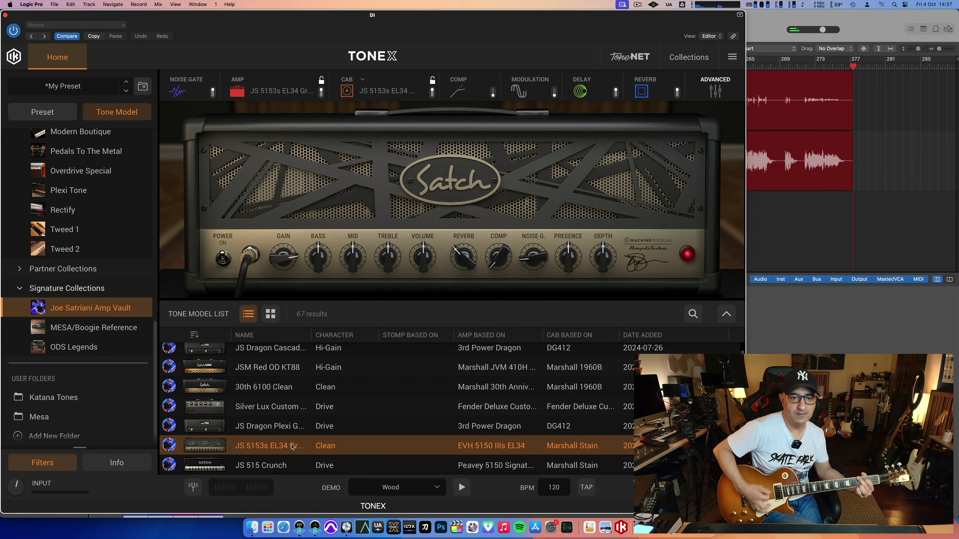
# Load the Silver Champion clean amp model and switch delay and reverb off.
pyautogui.scroll(-2, 300, 430)
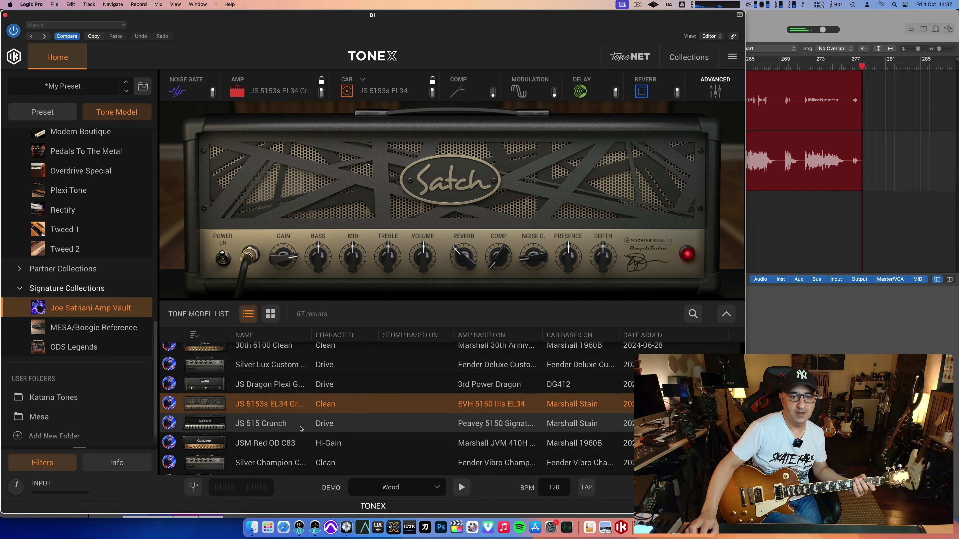
pyautogui.scroll(-4, 301, 428)
pyautogui.click(302, 396)
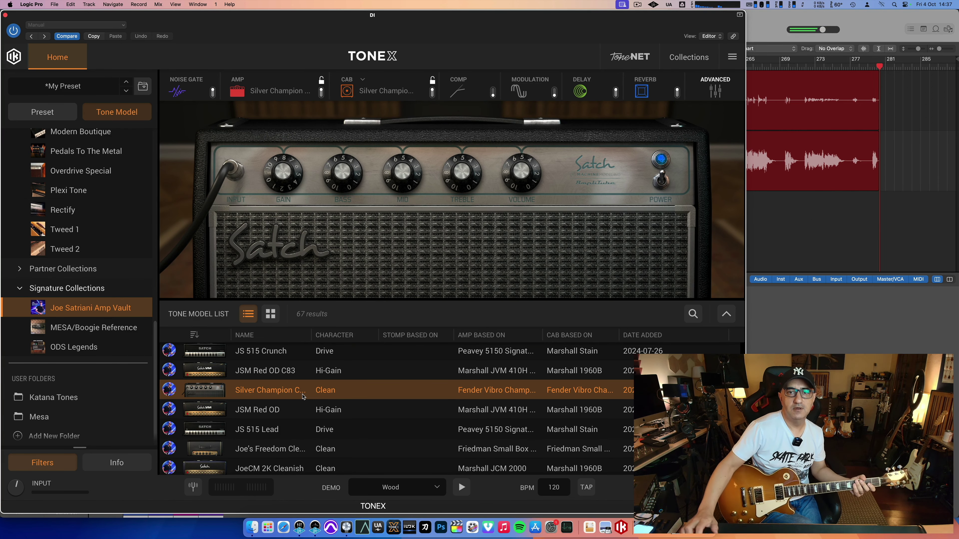
pyautogui.click(615, 92)
pyautogui.click(677, 93)
# Open the modulation panel and enable the Chorus for the Silver Champion amp.
pyautogui.click(536, 89)
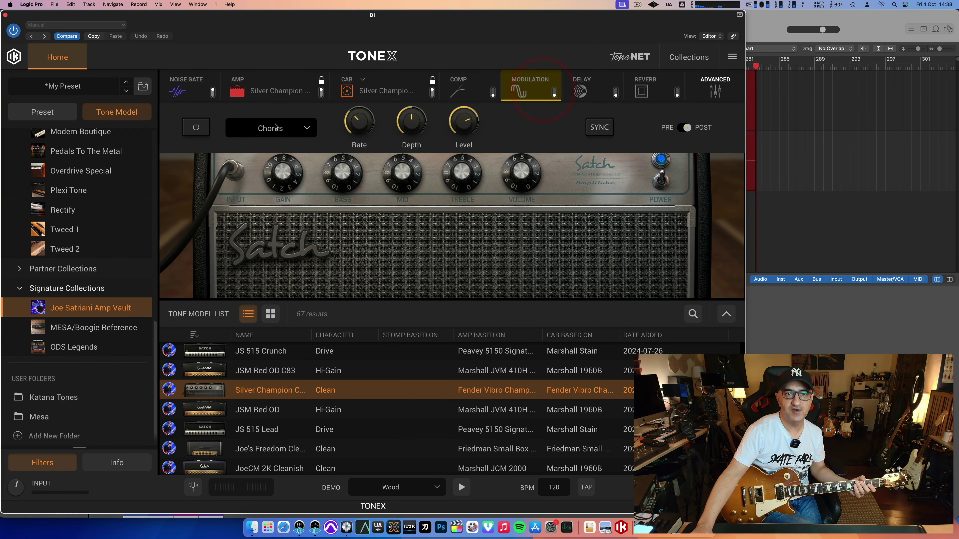
pyautogui.click(196, 128)
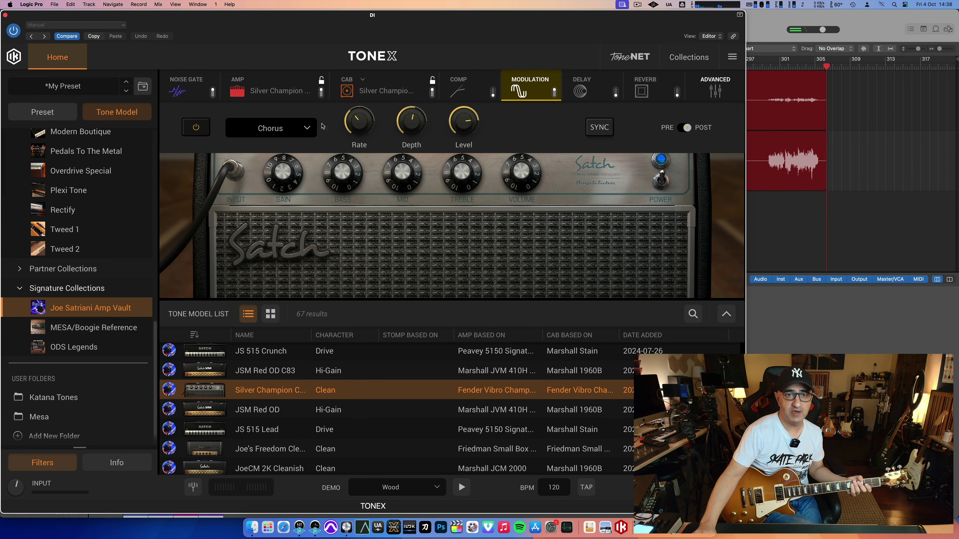
# Change modulation to Tremolo with Shape about 4.5, Spread 51, Rate 4.4, and enable reverb.
pyautogui.click(308, 129)
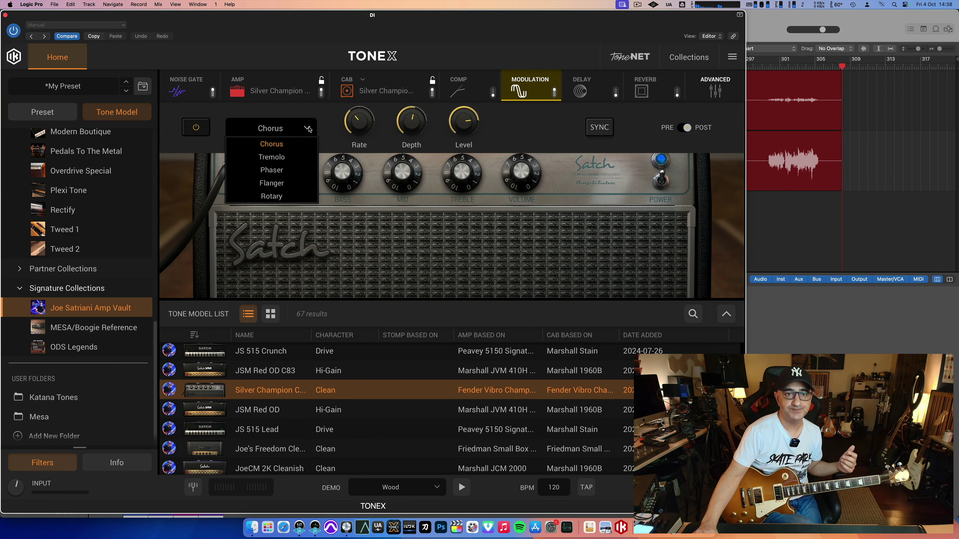
pyautogui.click(298, 158)
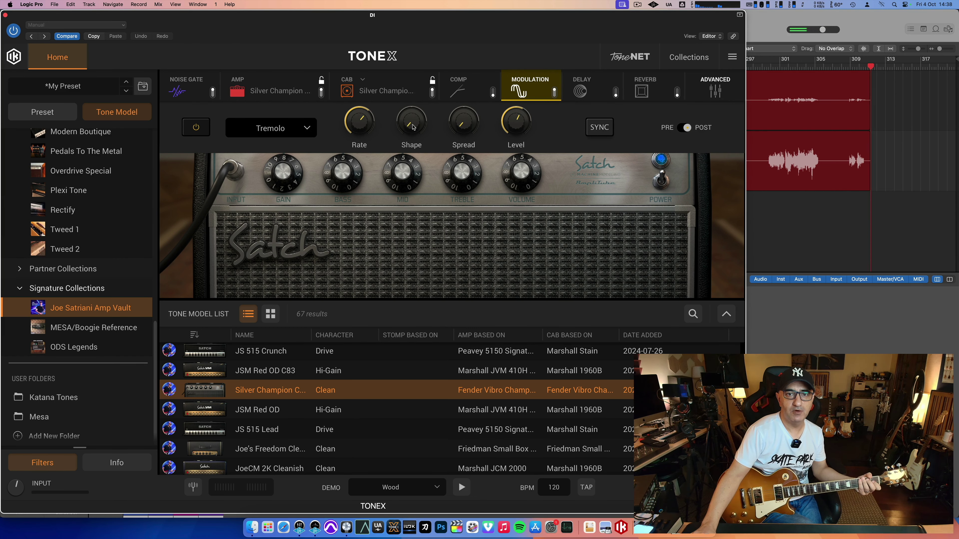
pyautogui.moveTo(402, 131); pyautogui.dragTo(446, 45)
pyautogui.moveTo(485, 3); pyautogui.dragTo(462, 69)
pyautogui.moveTo(463, 121); pyautogui.dragTo(507, 62)
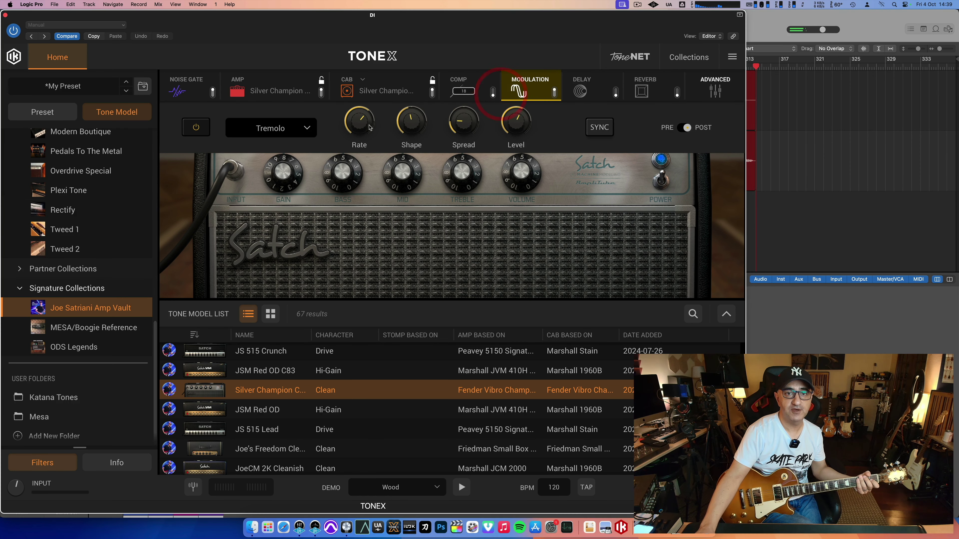
pyautogui.moveTo(368, 130)
pyautogui.moveTo(370, 143); pyautogui.dragTo(372, 159)
pyautogui.moveTo(513, 118)
pyautogui.click(678, 92)
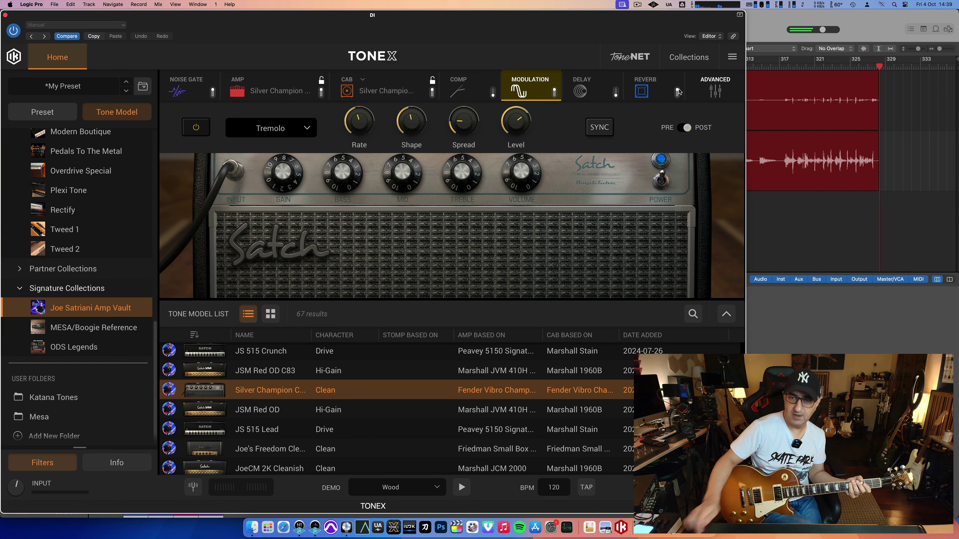
# Turn the reverb off and change the modulation effect to Phaser.
pyautogui.click(677, 92)
pyautogui.click(308, 128)
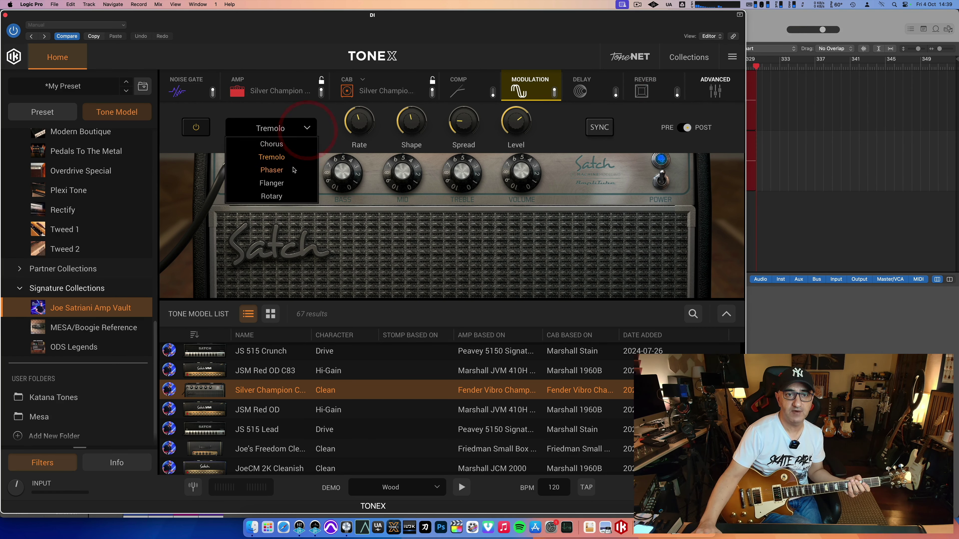
pyautogui.click(294, 170)
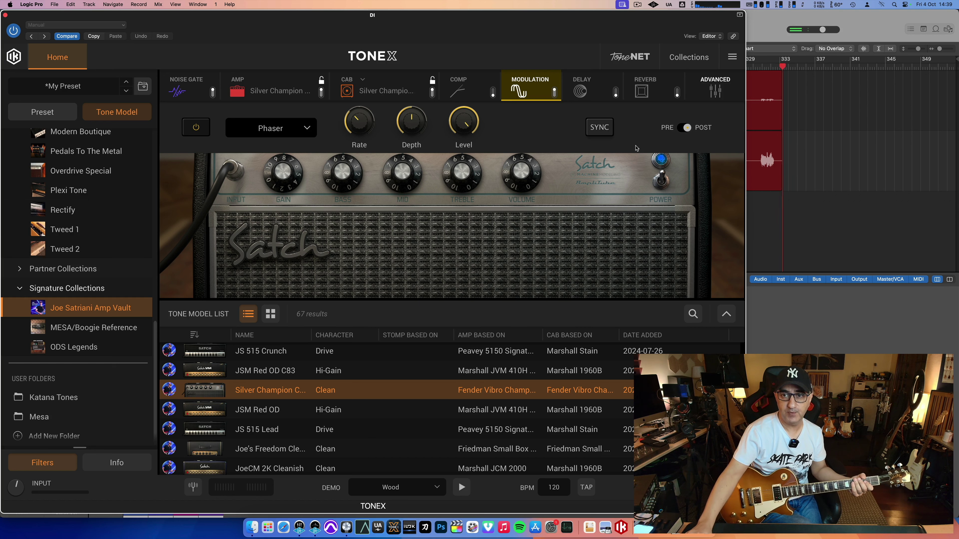
# Try the phaser before the amp, return it post amp, and load JS 515 Crunch.
pyautogui.click(685, 128)
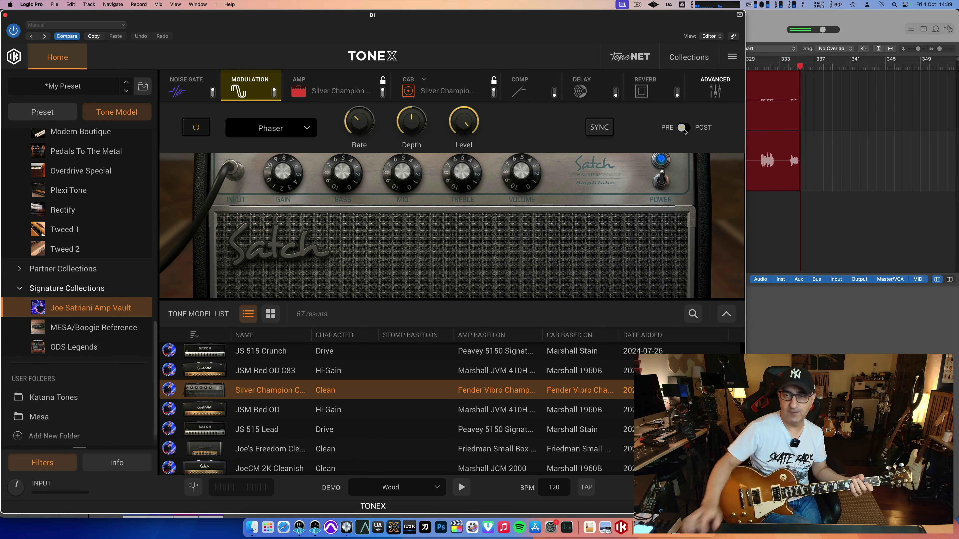
pyautogui.click(685, 129)
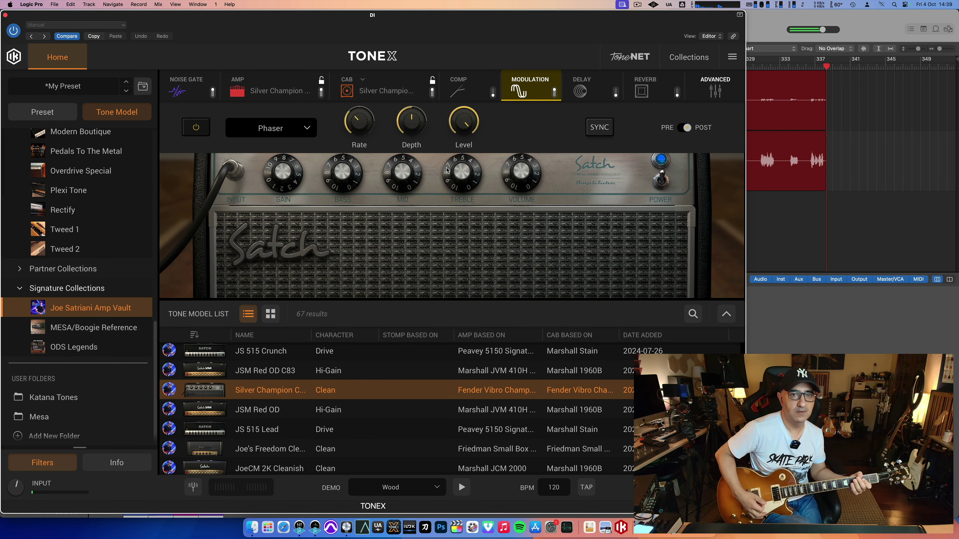
pyautogui.click(311, 354)
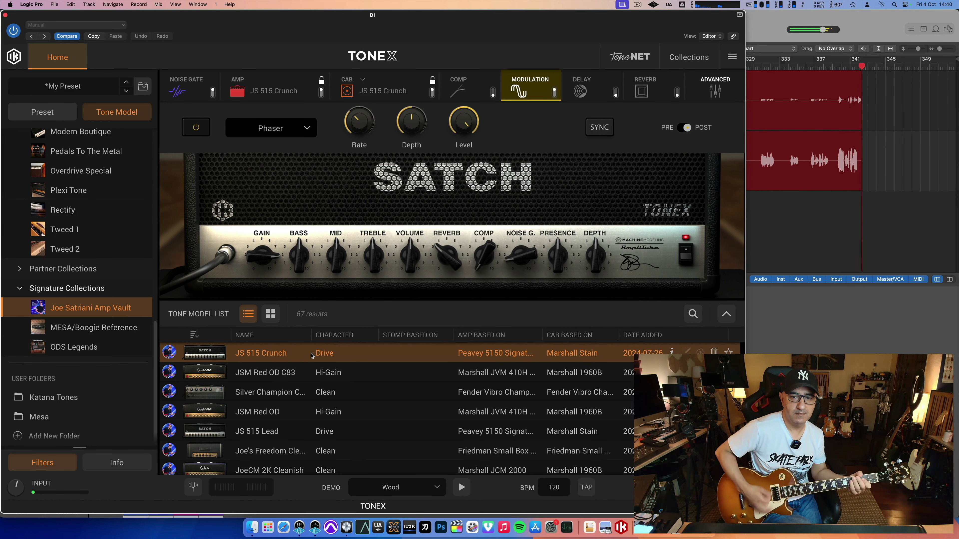
# Briefly try the 30th 6100 Lead model, then load the Silver Champion clean model.
pyautogui.scroll(-5, 311, 356)
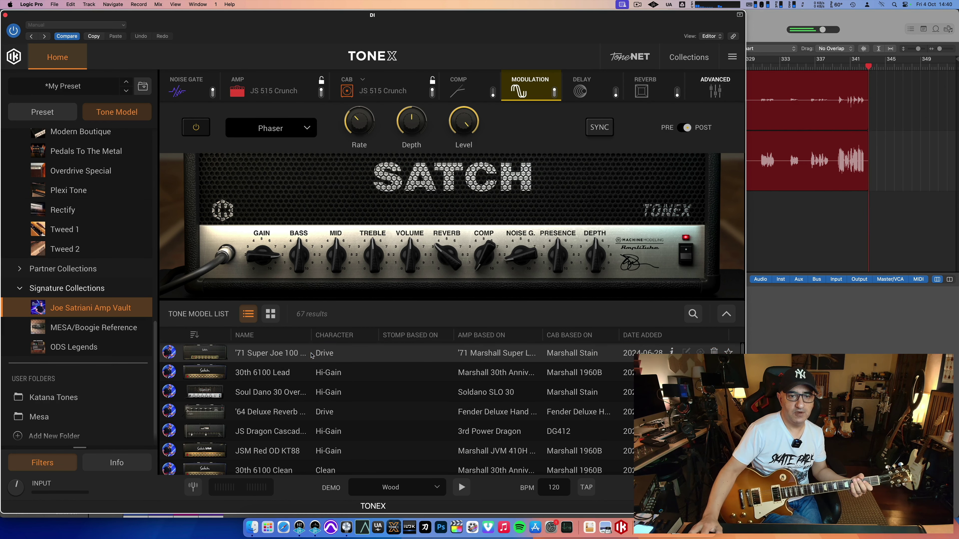
pyautogui.click(337, 372)
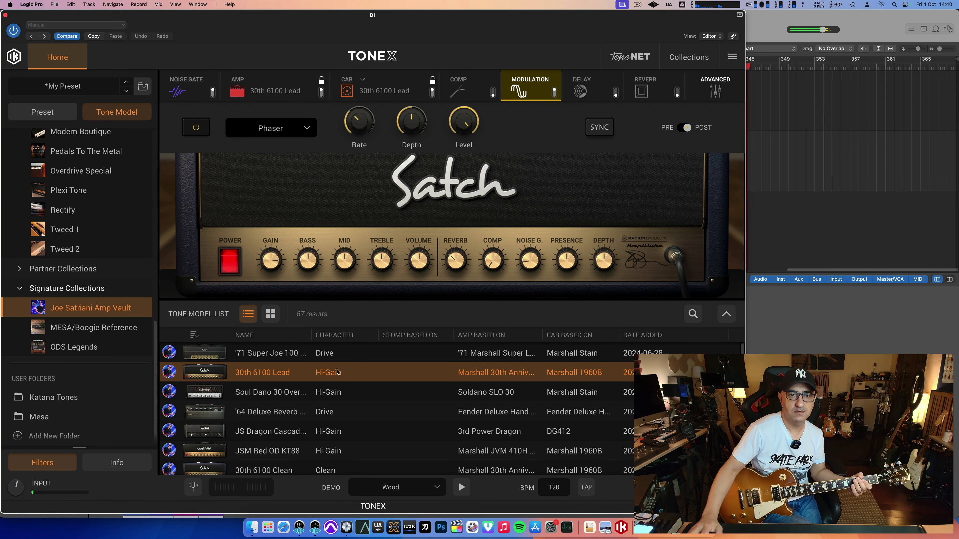
pyautogui.click(387, 287)
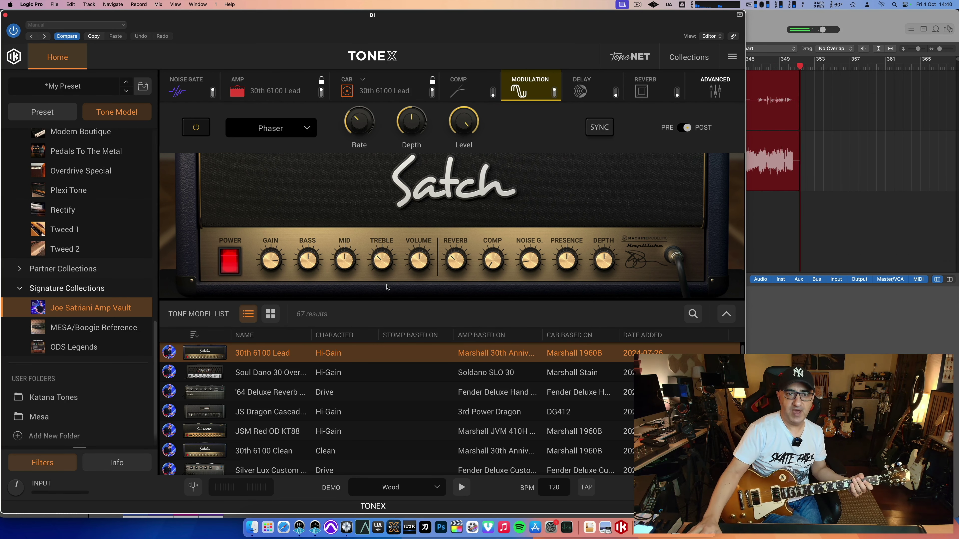
pyautogui.scroll(-5, 342, 401)
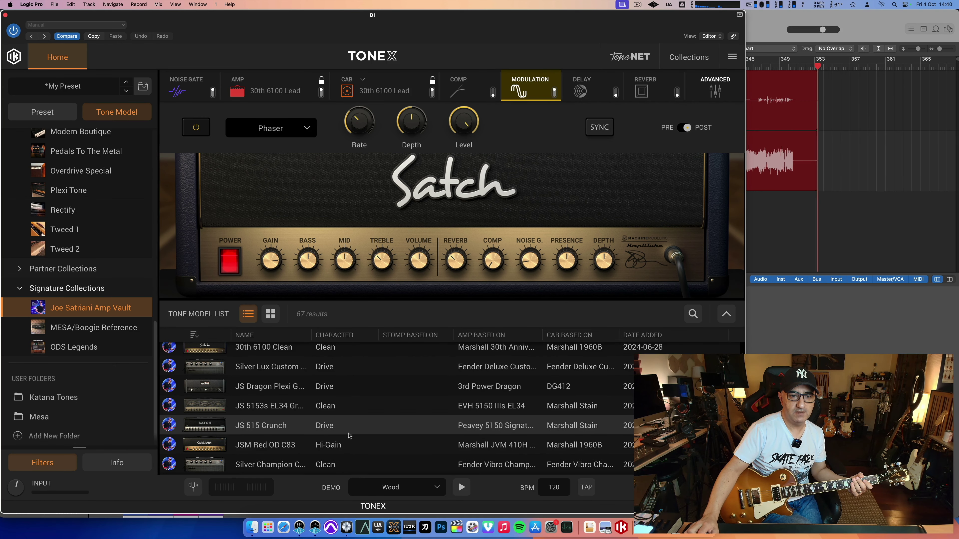
pyautogui.scroll(-1, 349, 442)
pyautogui.click(349, 441)
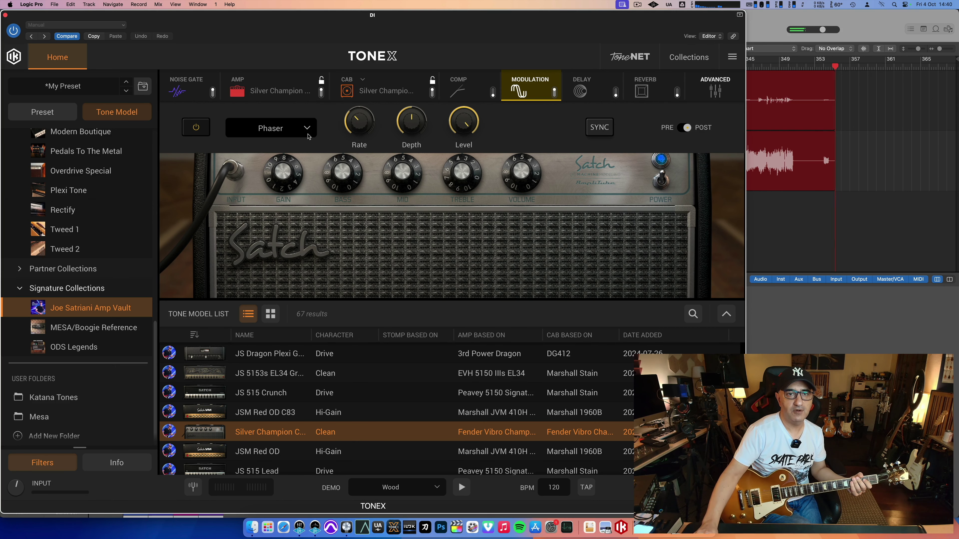
# Change the modulation effect to Flanger and turn up its level.
pyautogui.click(307, 129)
pyautogui.click(287, 183)
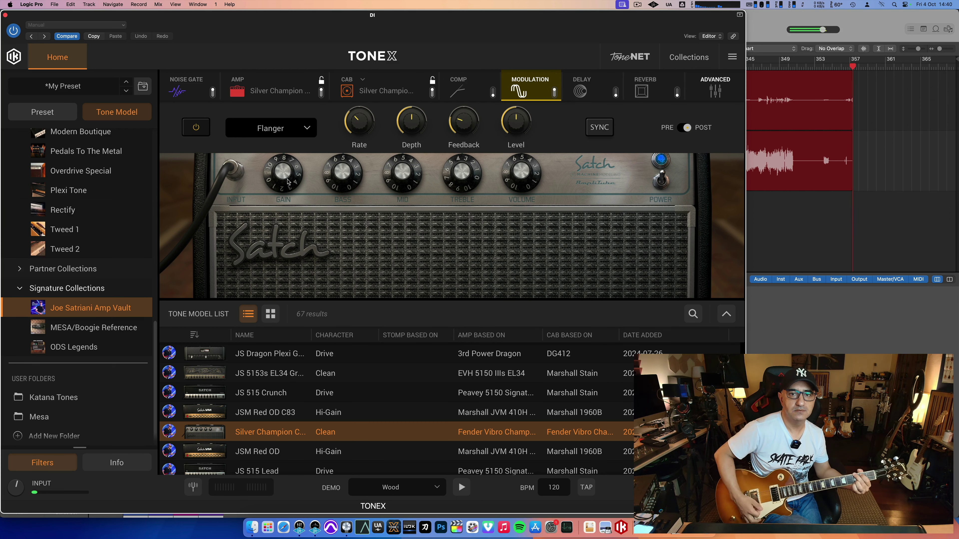
pyautogui.moveTo(516, 122); pyautogui.dragTo(515, 113)
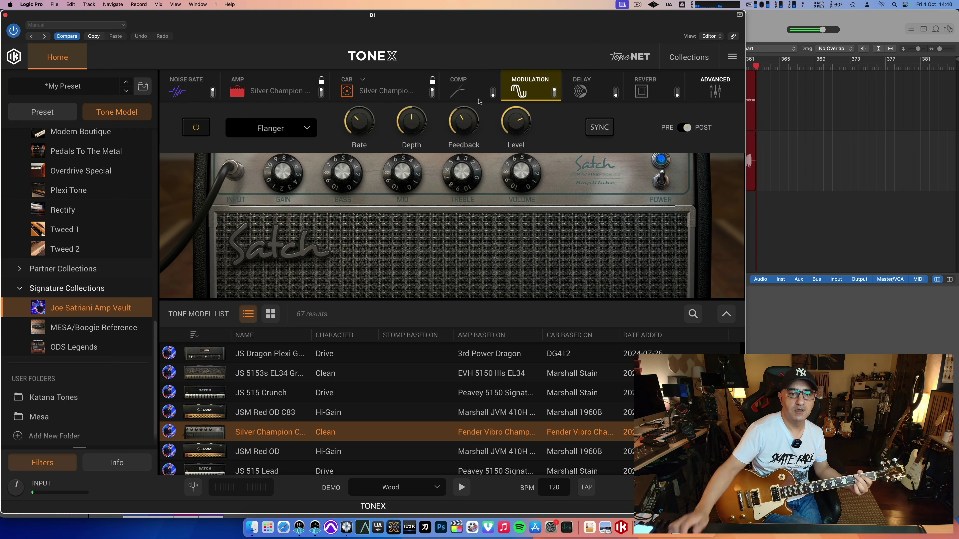
# Load the 30th 6100 Lead amp model and set the input level to 5.0.
pyautogui.scroll(5, 358, 379)
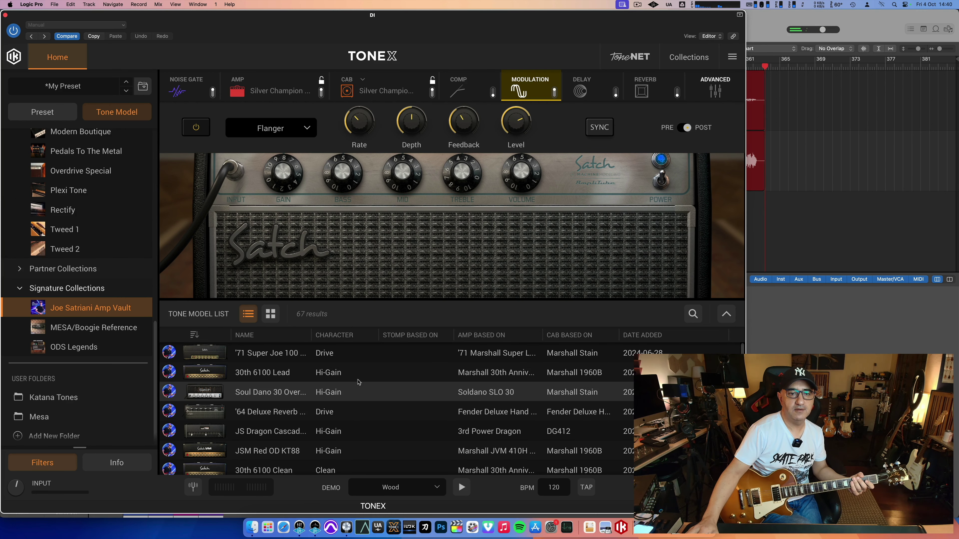
pyautogui.click(358, 379)
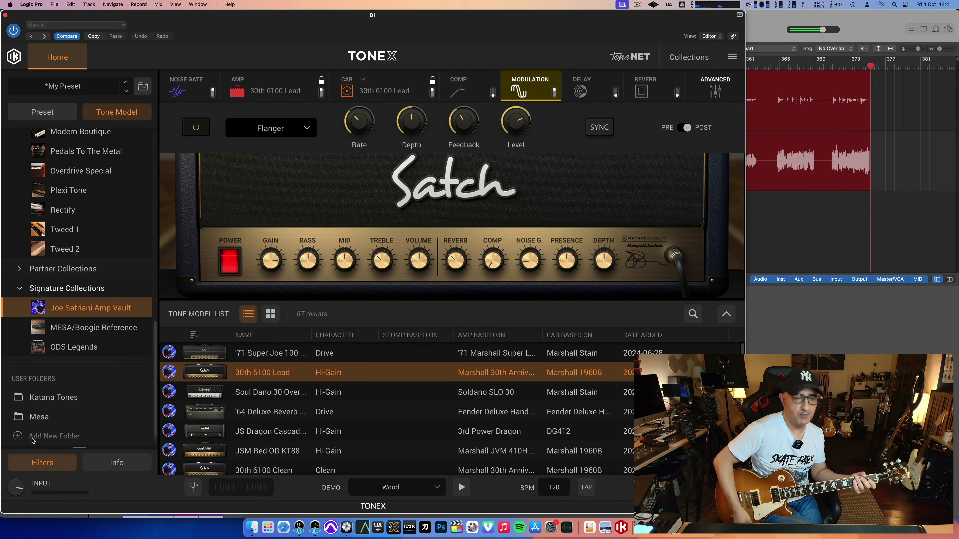
pyautogui.moveTo(15, 487); pyautogui.dragTo(26, 529)
# Switch modulation to Rotary and load the '71 Super Joe 100 amp model.
pyautogui.click(307, 128)
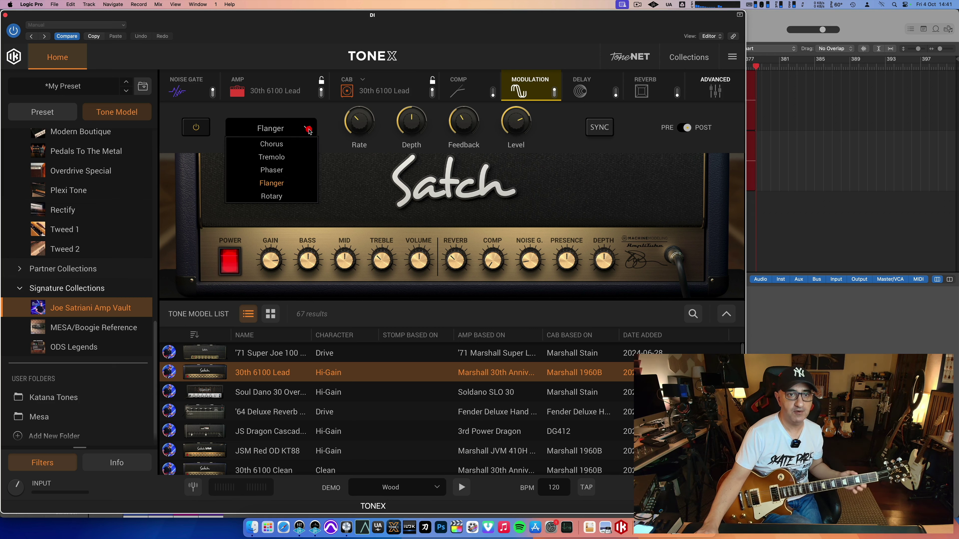
pyautogui.click(288, 194)
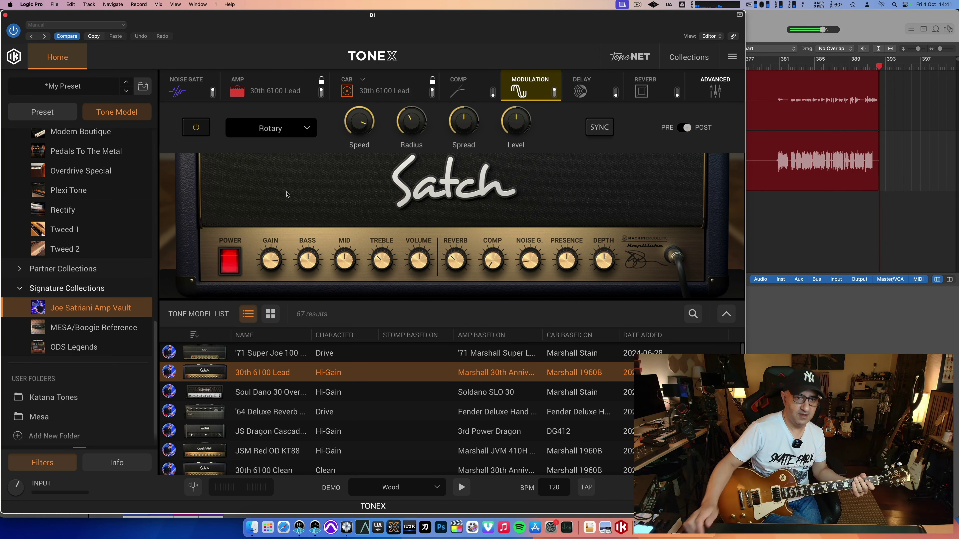
pyautogui.click(288, 352)
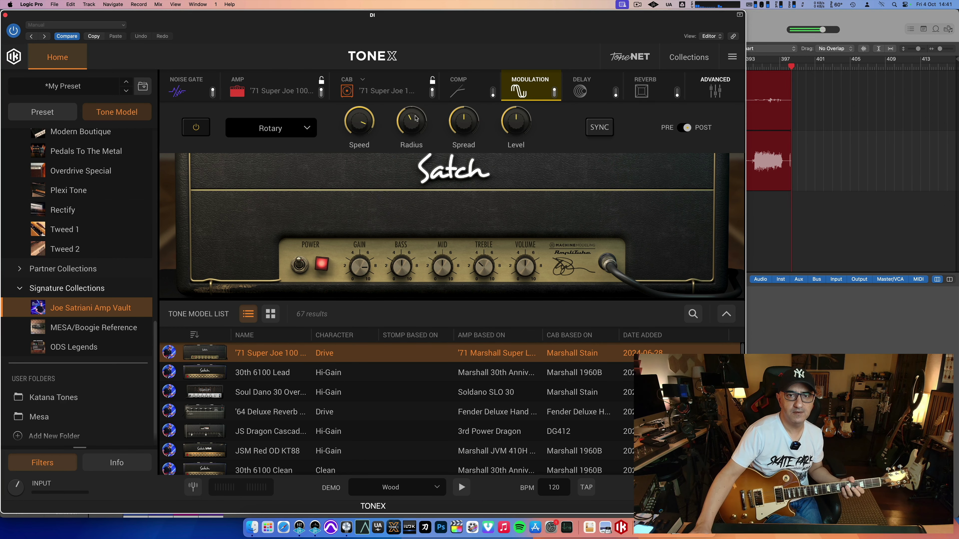
# Set the Rotary radius to 220 and lower its speed to 235.
pyautogui.moveTo(416, 118); pyautogui.dragTo(457, 47)
pyautogui.moveTo(413, 121); pyautogui.dragTo(484, 63)
pyautogui.moveTo(359, 114); pyautogui.dragTo(367, 139)
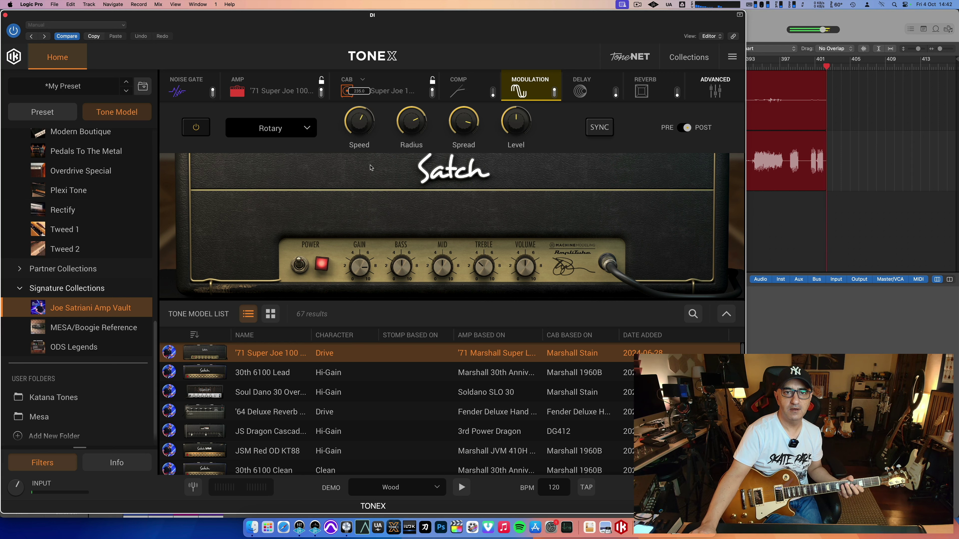
# Load the Silver Prince Clean amp model and raise the Rotary speed to 280.
pyautogui.click(372, 177)
pyautogui.scroll(-5, 274, 384)
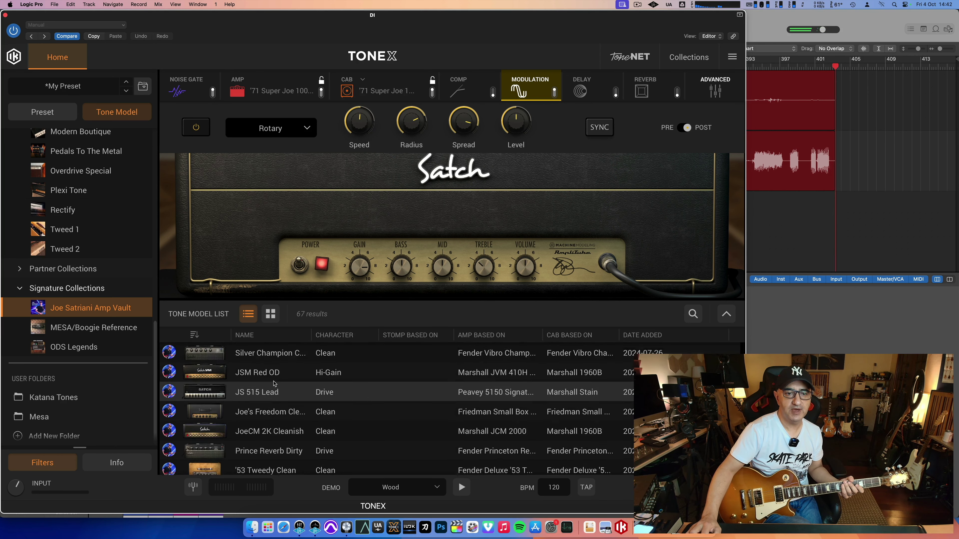
pyautogui.scroll(-5, 275, 383)
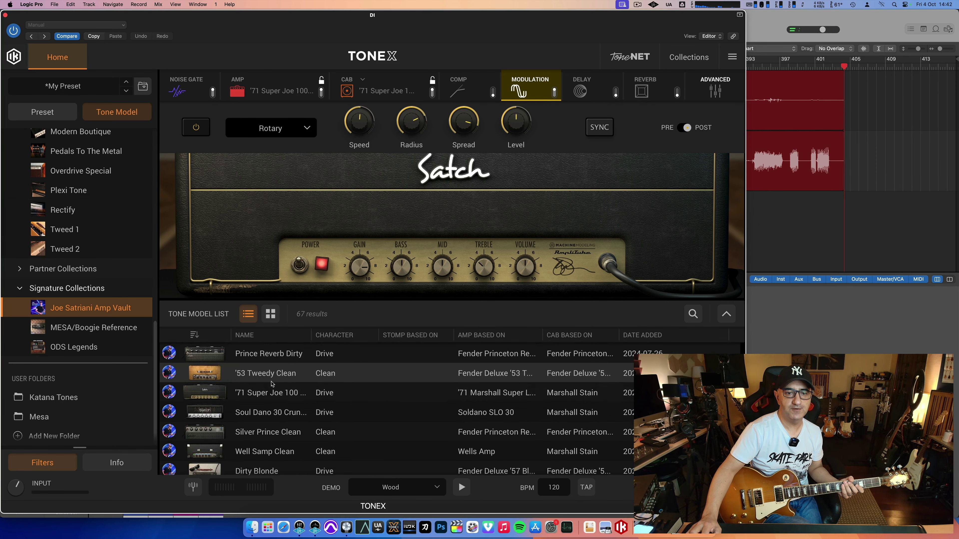
pyautogui.scroll(-3, 272, 384)
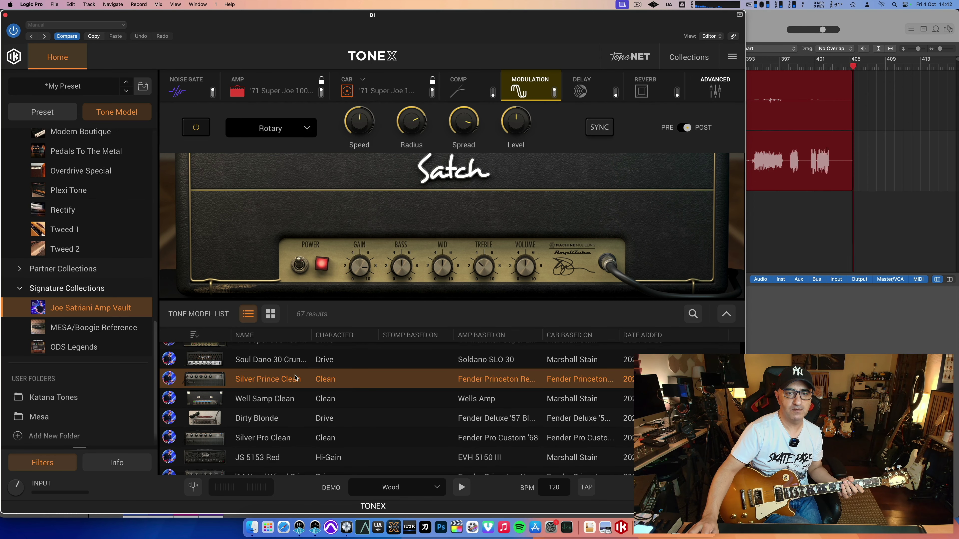
pyautogui.click(295, 378)
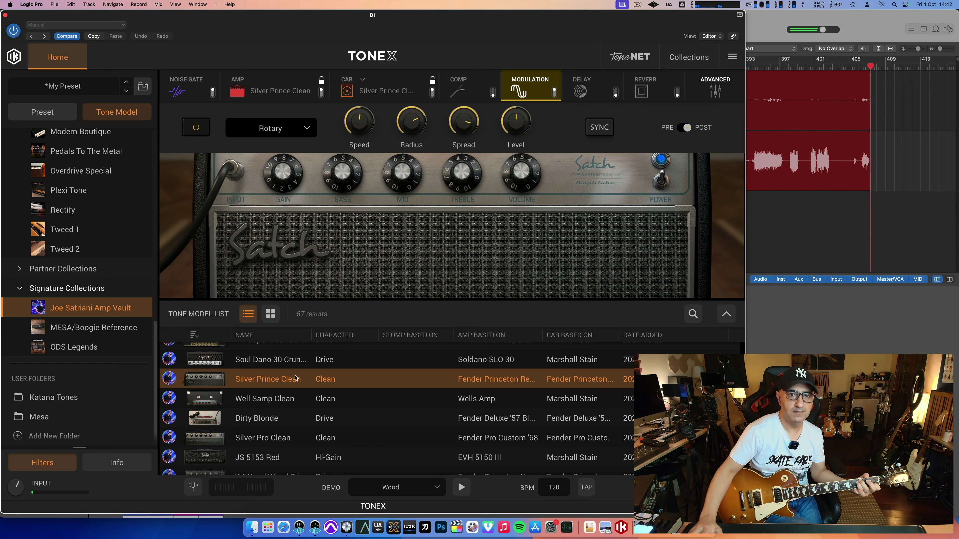
pyautogui.moveTo(359, 120); pyautogui.dragTo(375, 88)
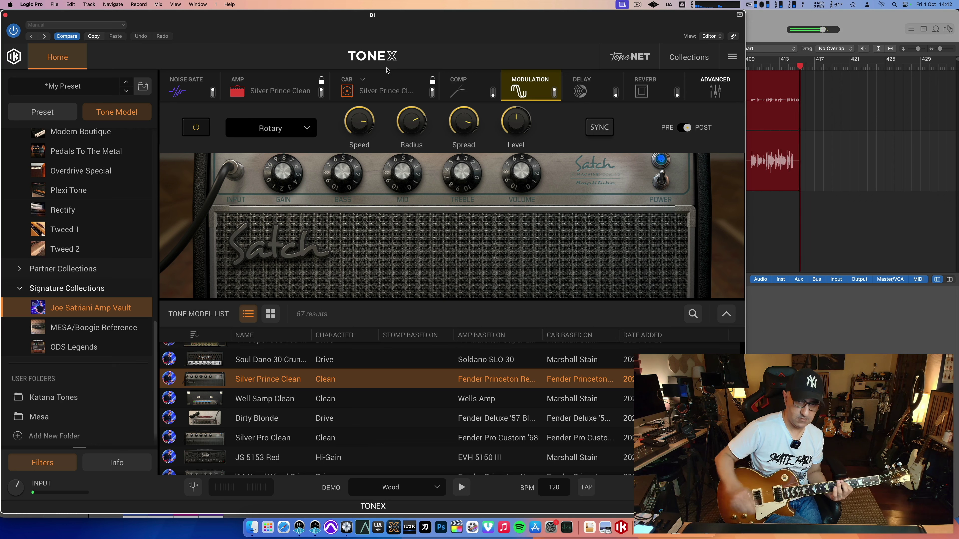
# Switch on delay and reverb, and briefly view the advanced amp controls.
pyautogui.click(615, 92)
pyautogui.click(677, 92)
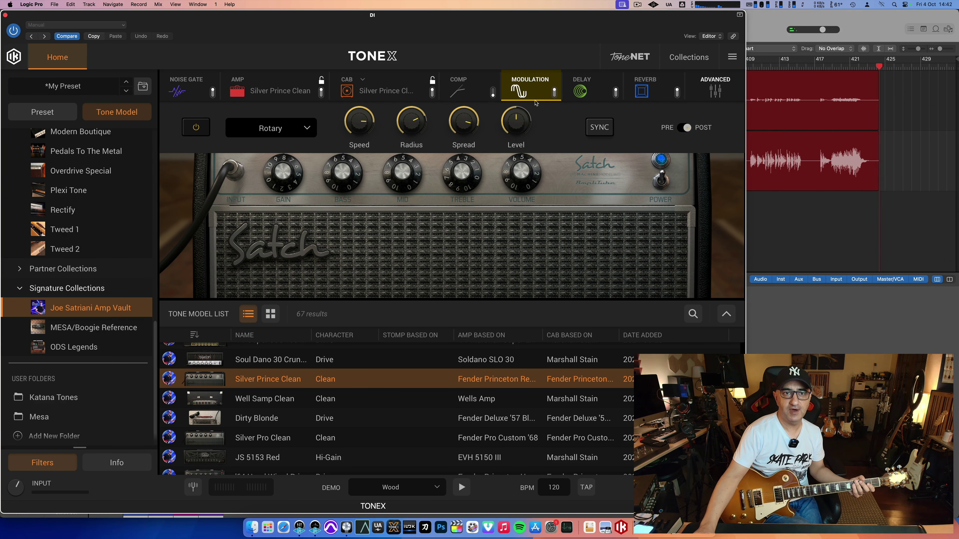
pyautogui.click(694, 86)
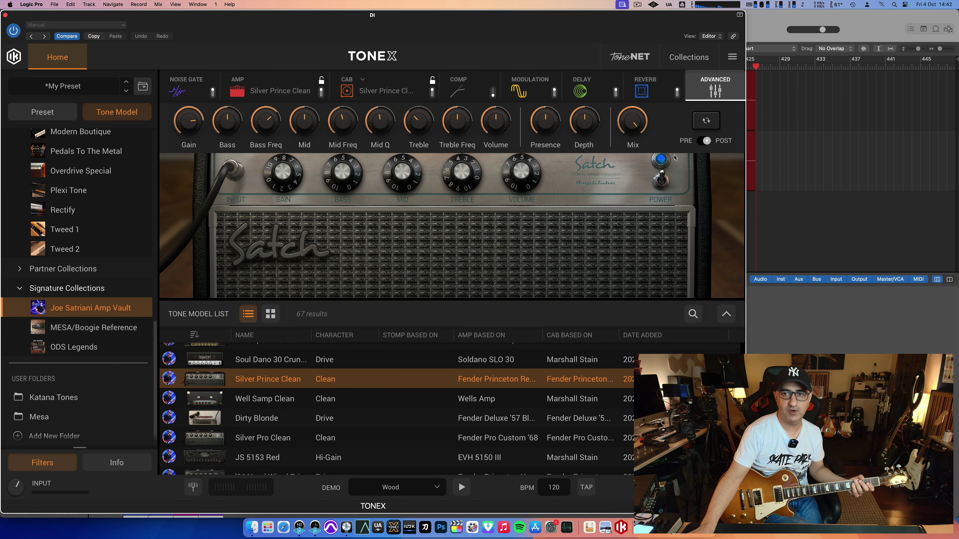
pyautogui.click(709, 94)
# Load the Soul Dano 30 amp model based on the Soldano SLO 30.
pyautogui.scroll(-5, 284, 389)
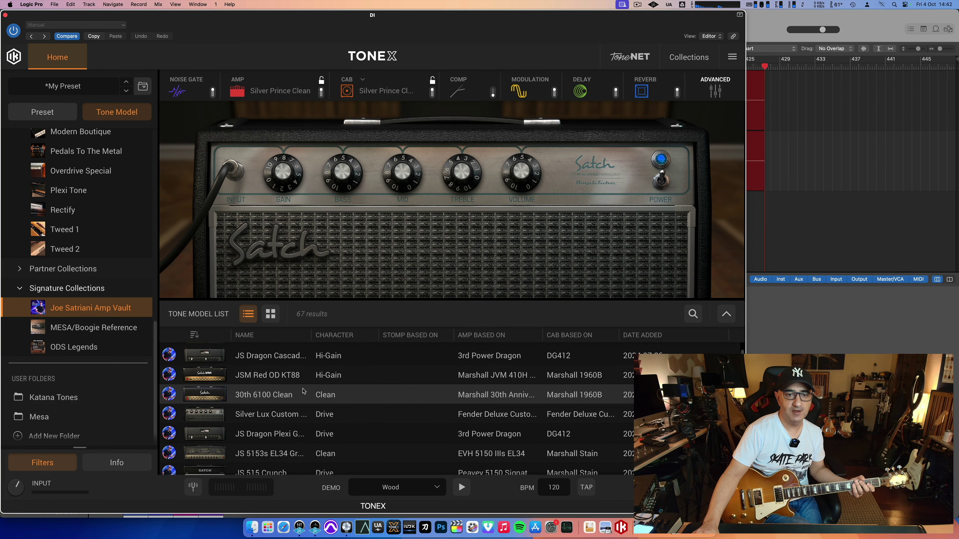
pyautogui.scroll(4, 284, 389)
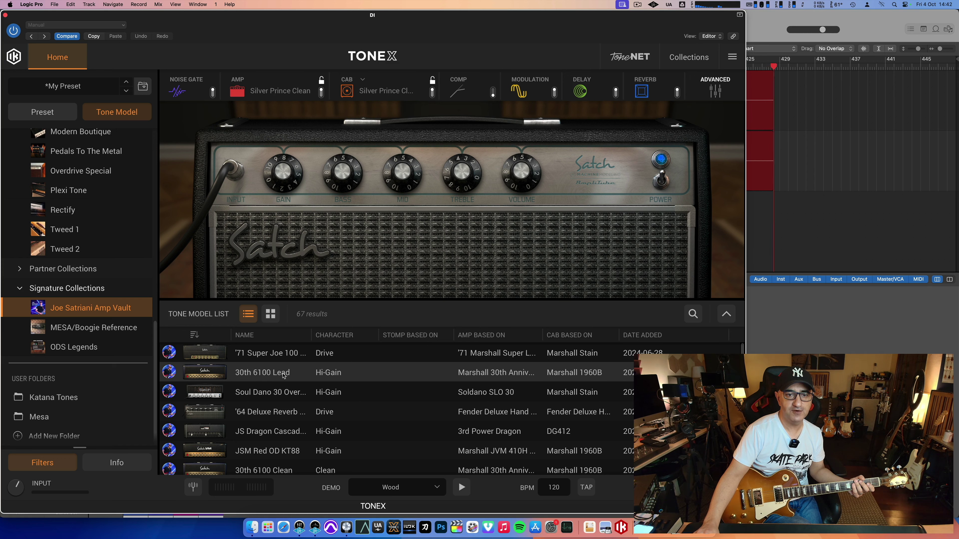
pyautogui.click(278, 393)
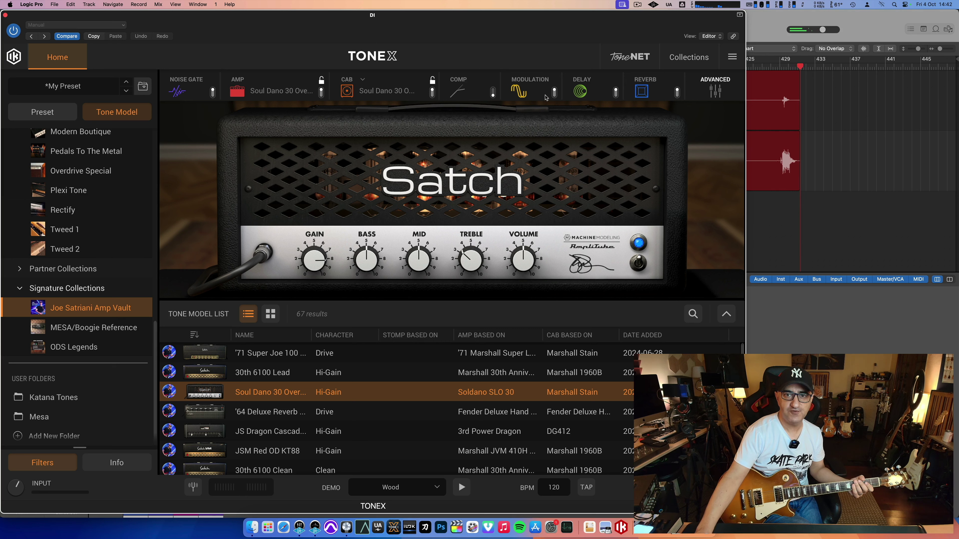
# Change the modulation effect from Rotary to Chorus.
pyautogui.click(531, 91)
pyautogui.click(289, 133)
pyautogui.click(288, 147)
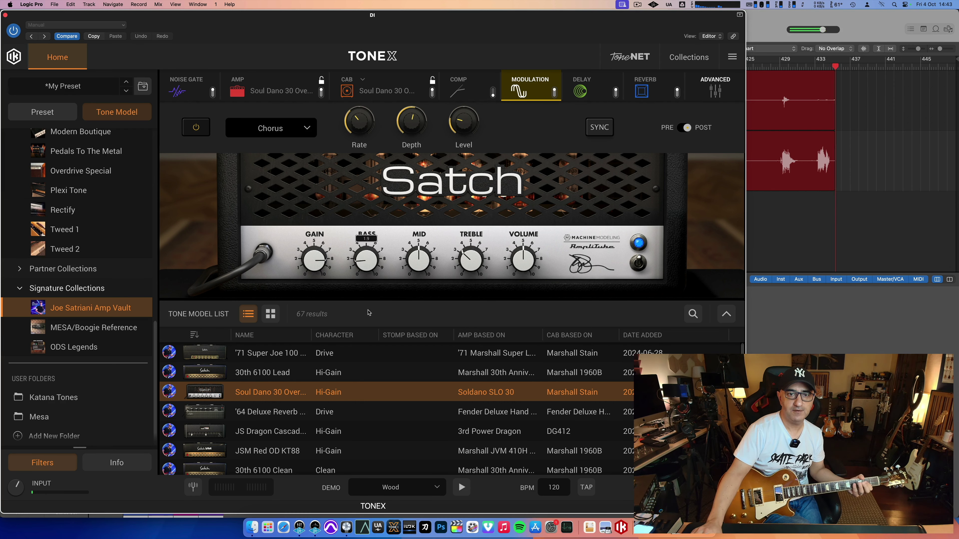
# Raise the amp's treble to 7.5 and bring up the noise gate settings.
pyautogui.scroll(-2, 370, 309)
pyautogui.moveTo(460, 255); pyautogui.dragTo(487, 204)
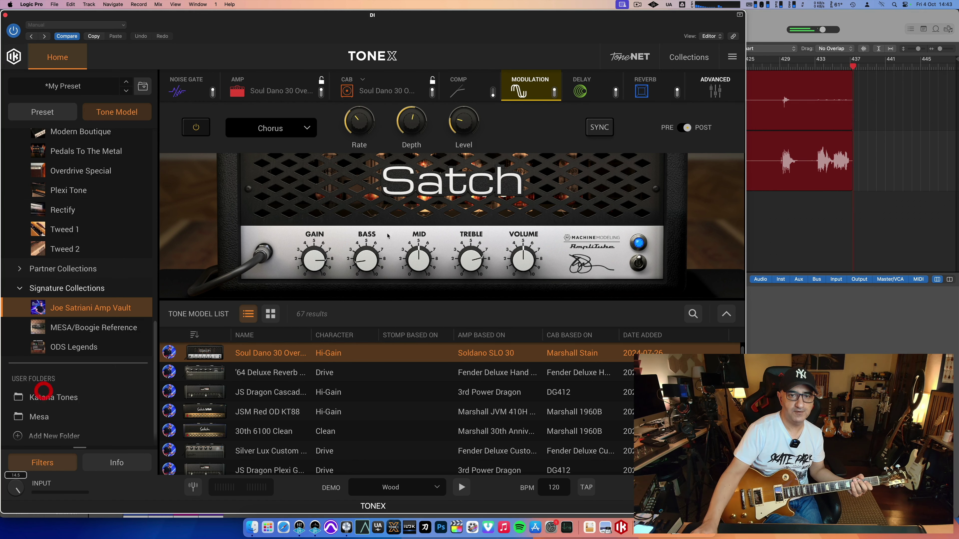
pyautogui.click(186, 88)
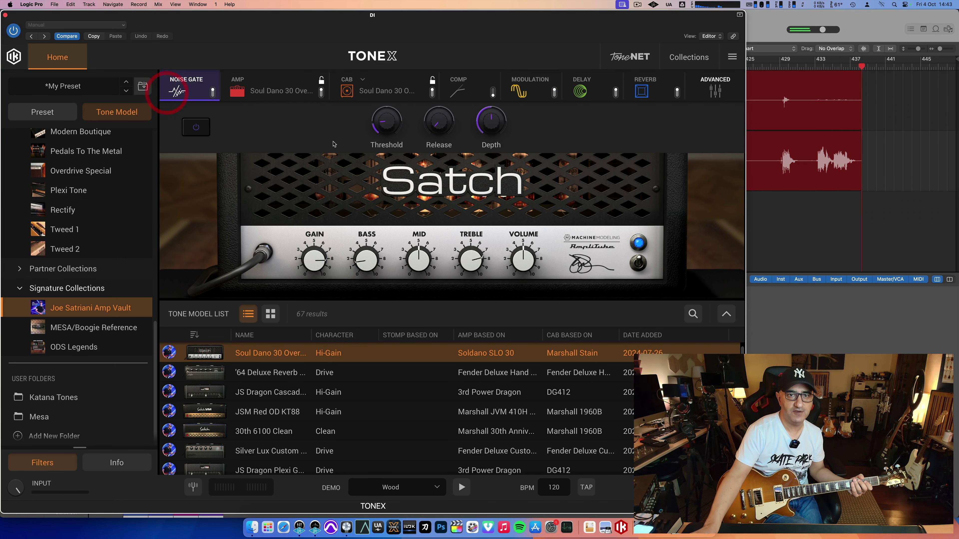
pyautogui.click(397, 98)
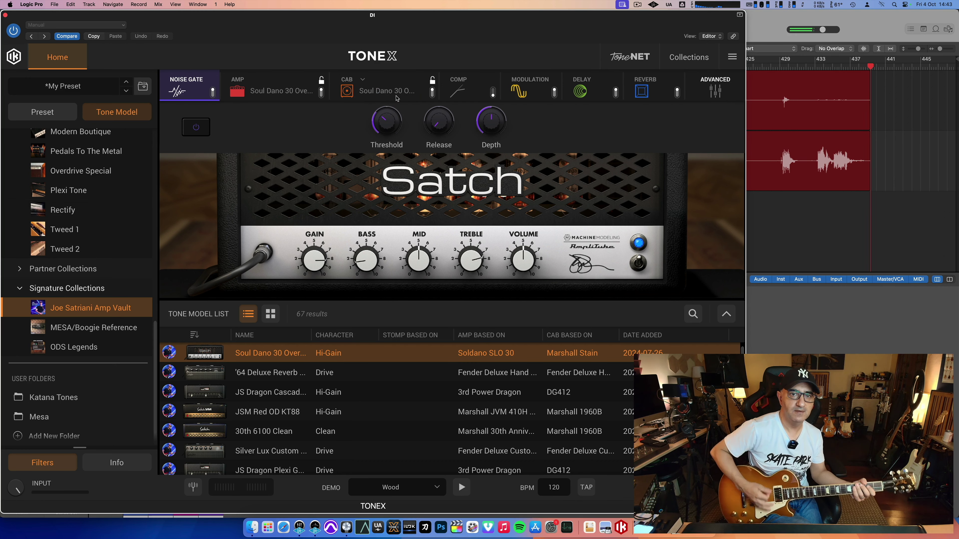